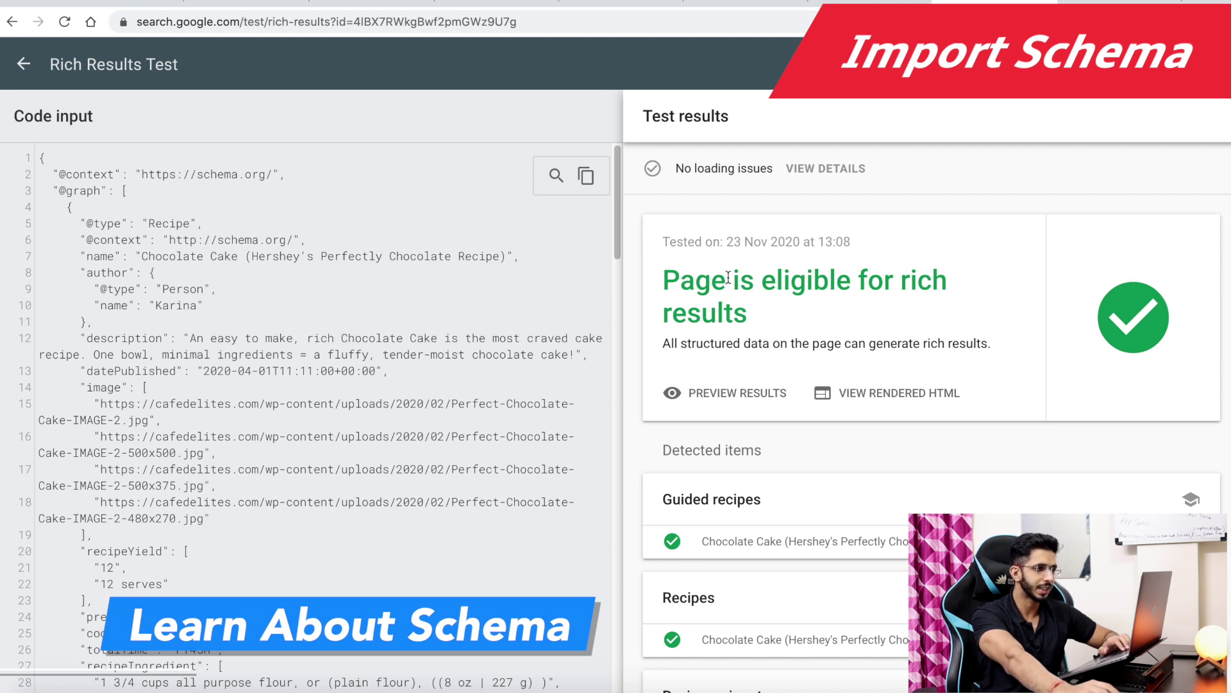
# Preview the tested recipe page's search results for both Result type 1 and Result type 2.
pyautogui.click(695, 396)
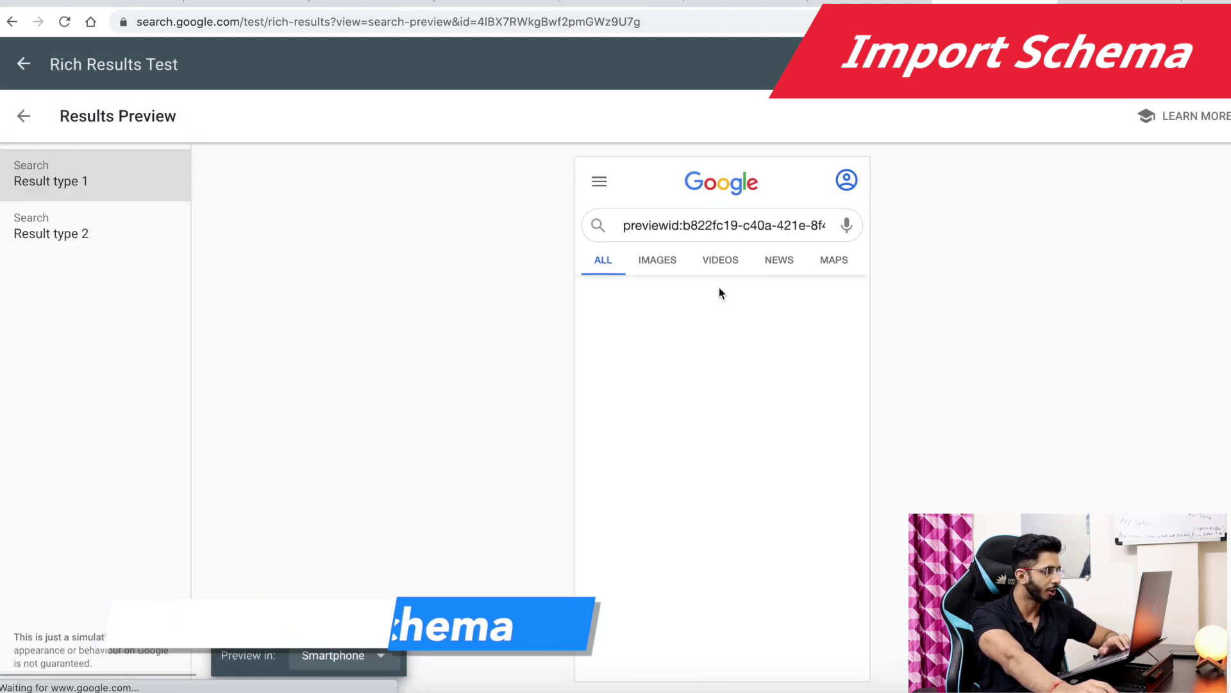
pyautogui.click(61, 230)
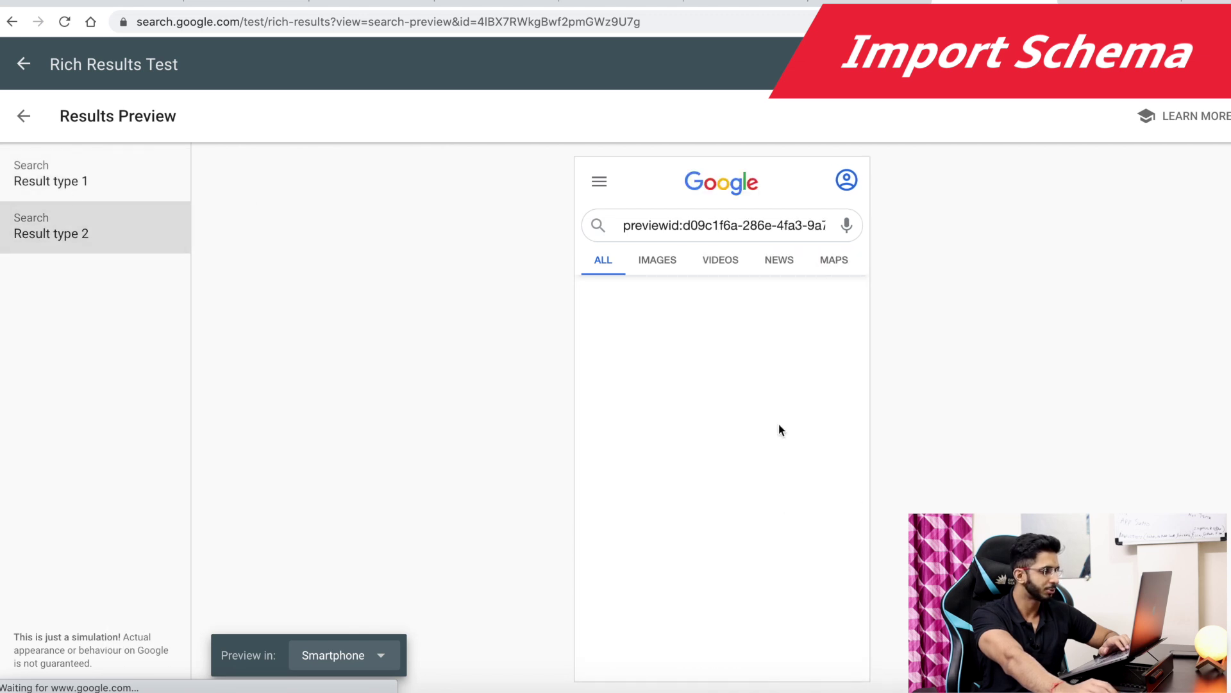
pyautogui.click(108, 186)
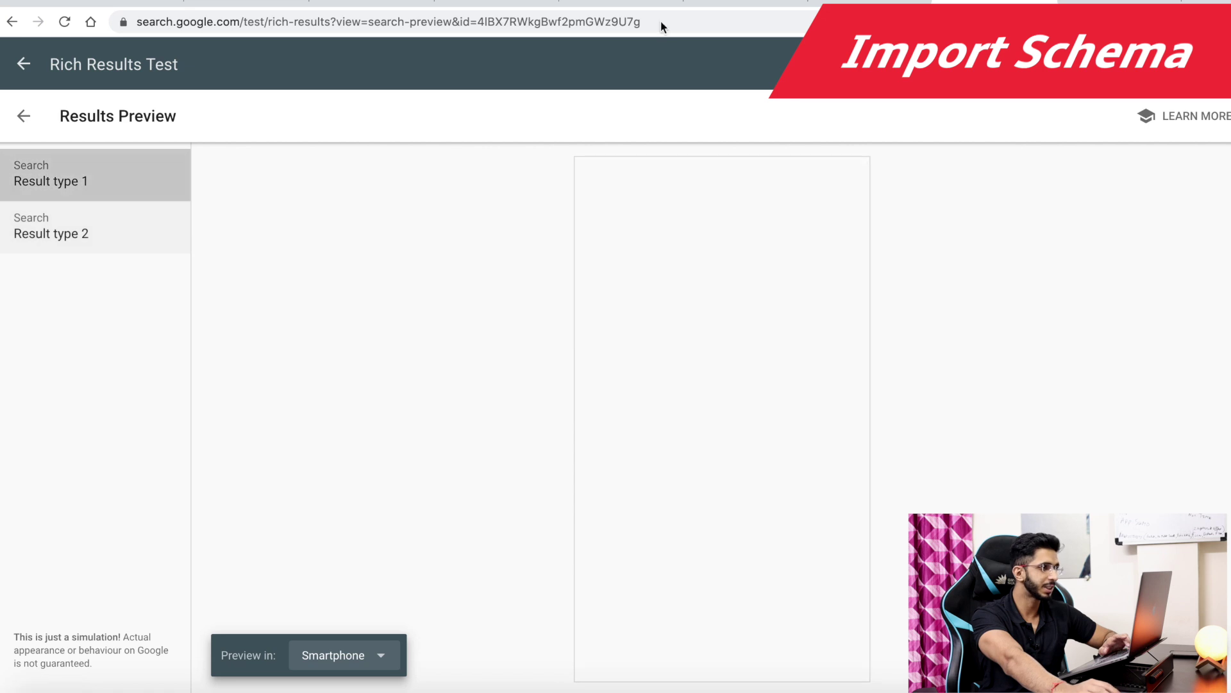
# Return to the WordPress post editor, close the schema preview, and use the imported Recipe schema.
pyautogui.click(739, 9)
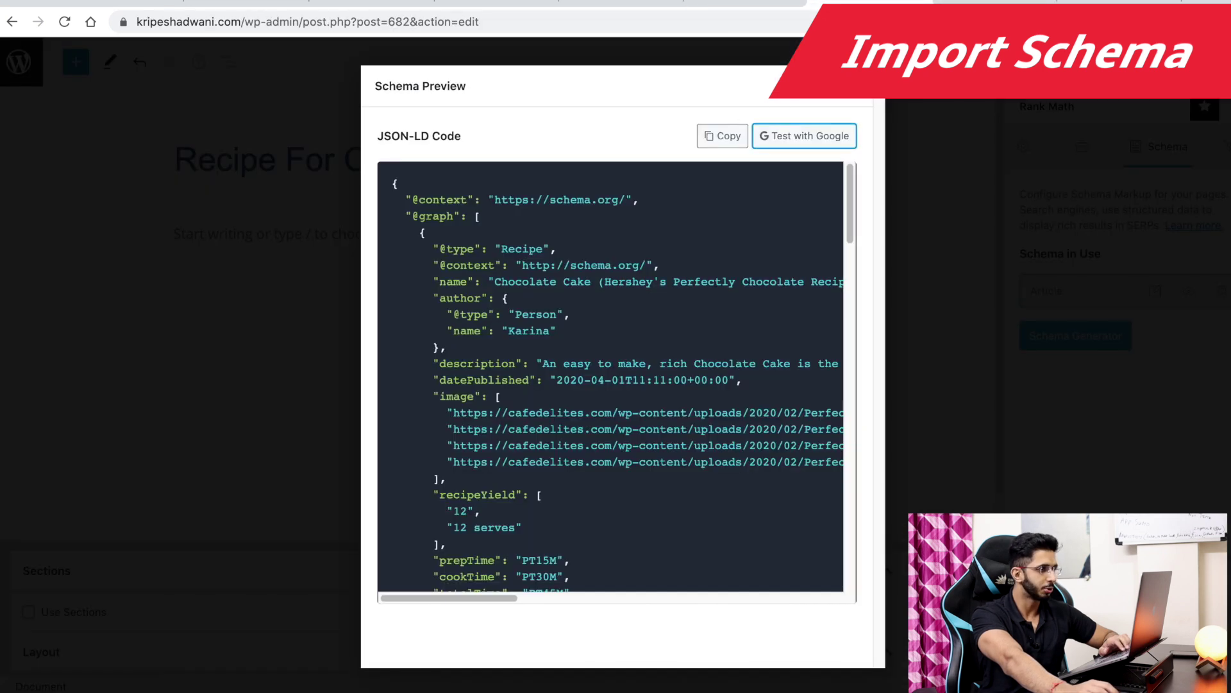
pyautogui.press('Escape')
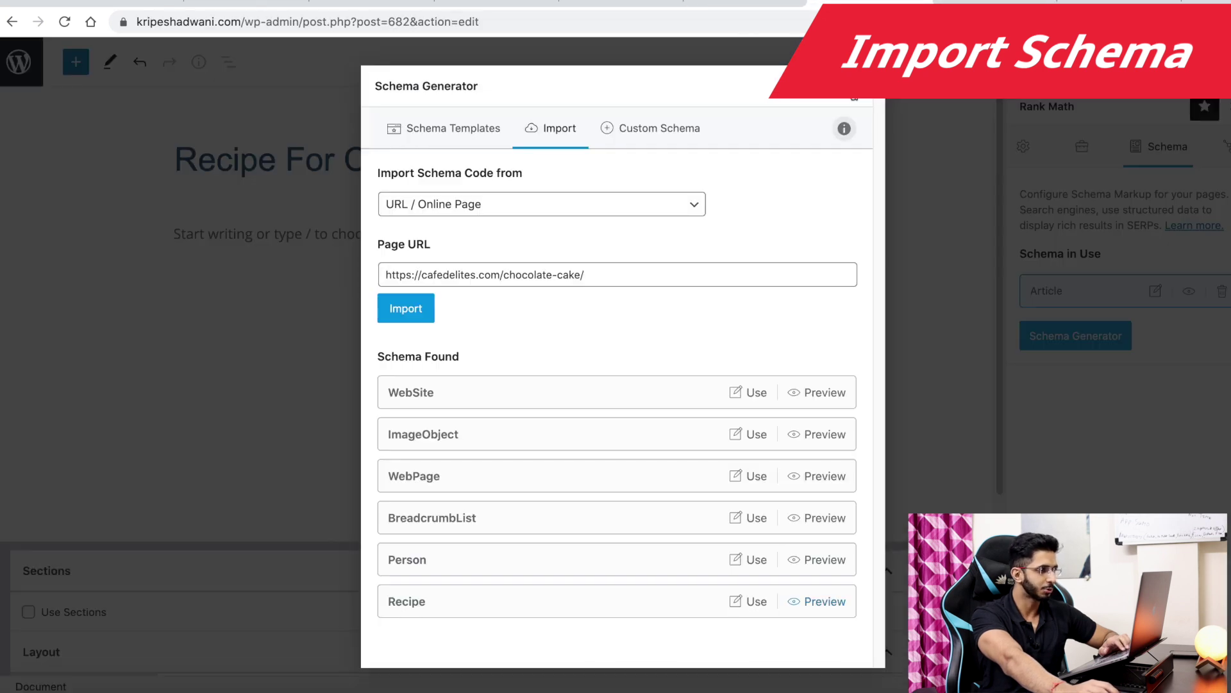
pyautogui.click(754, 603)
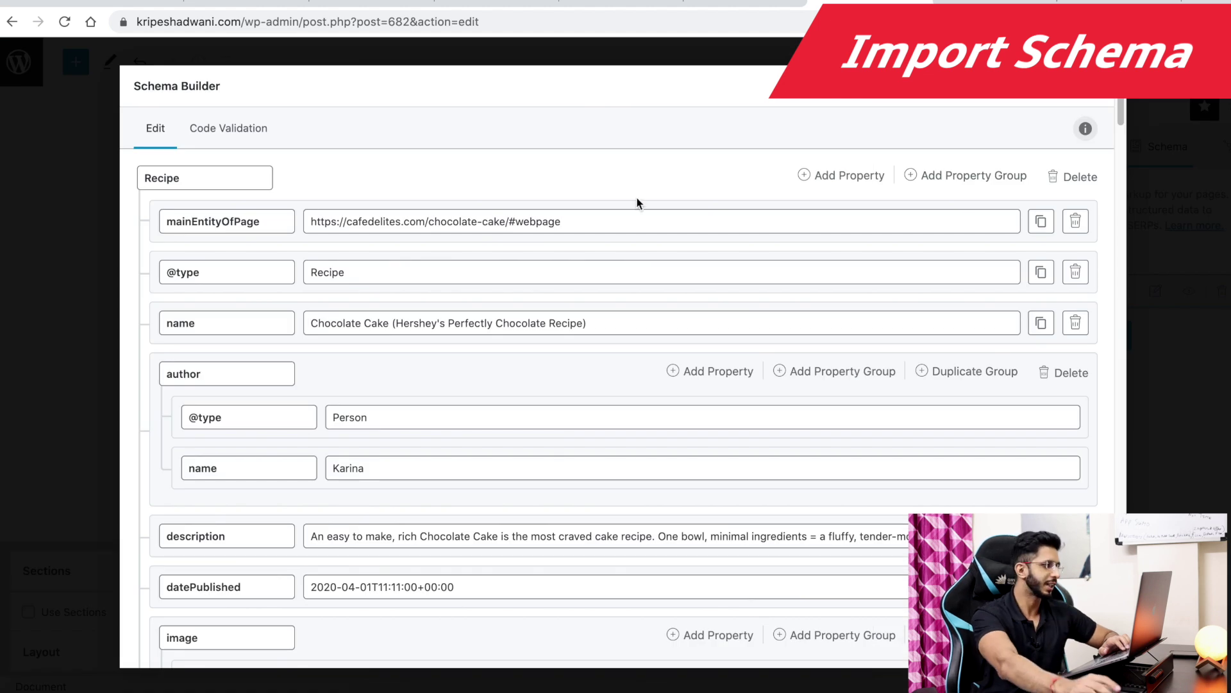
# Review the imported Recipe schema's main fields, including the main entity URL, recipe name, author, image and yield.
pyautogui.scroll(-3, 317, 276)
pyautogui.scroll(-9, 316, 275)
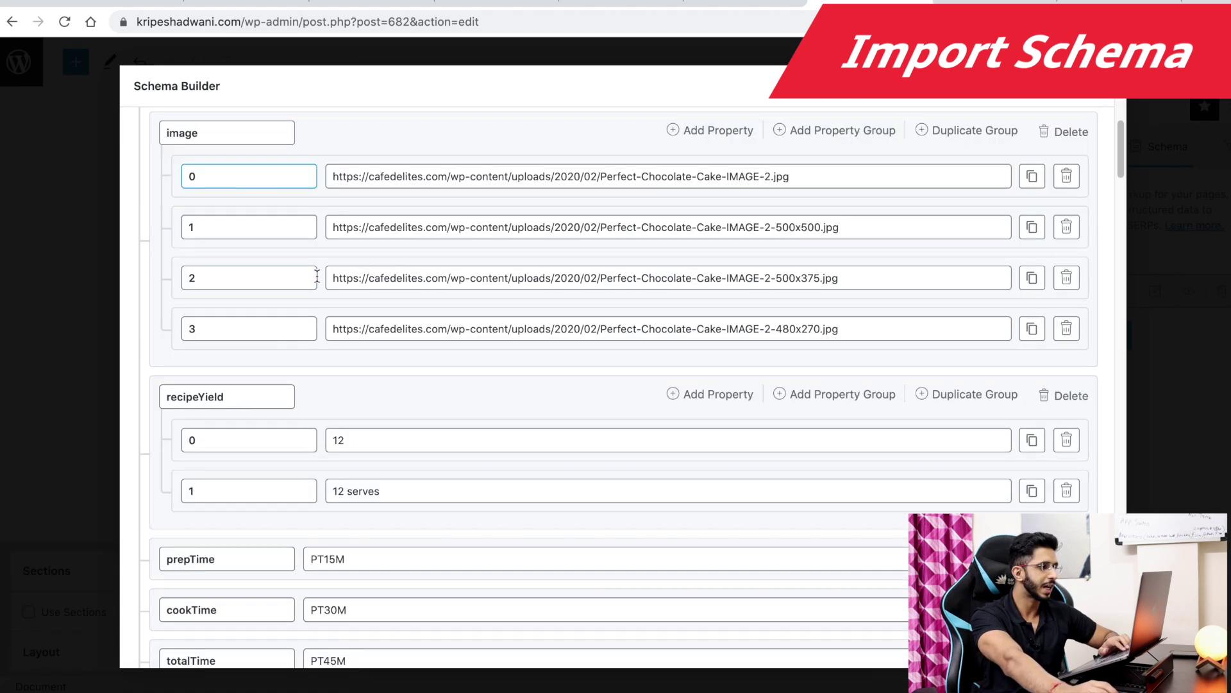
pyautogui.scroll(5, 452, 282)
pyautogui.scroll(5, 452, 283)
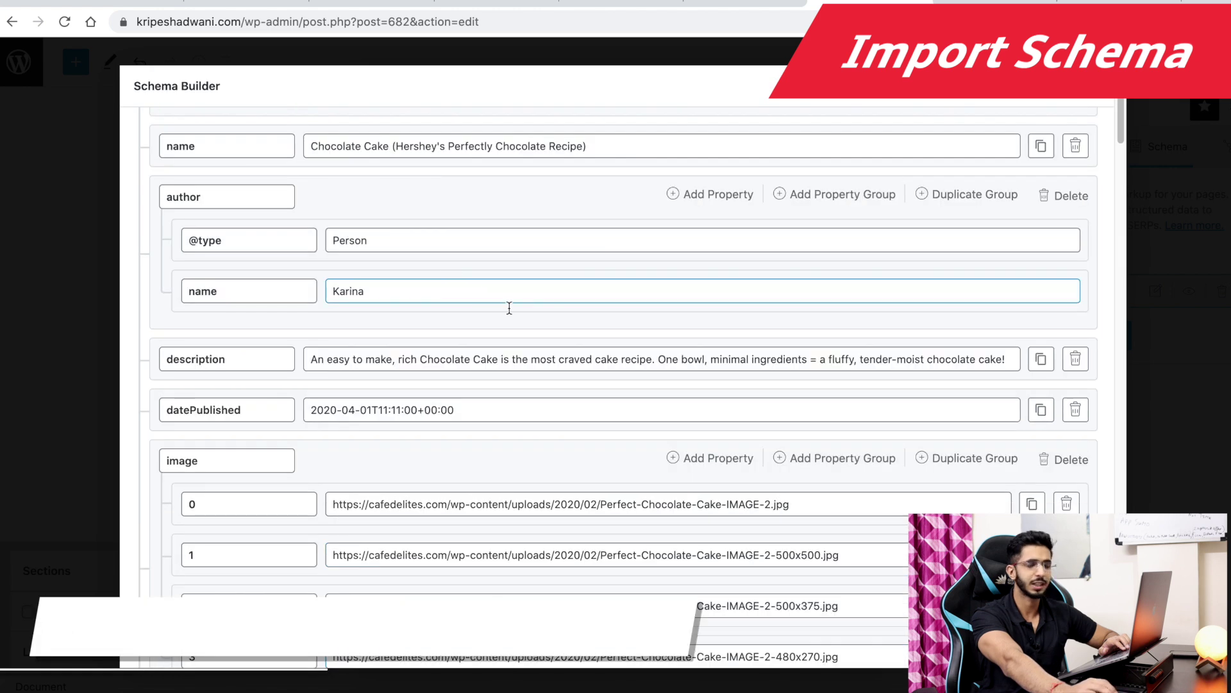
pyautogui.scroll(2, 569, 412)
pyautogui.click(459, 464)
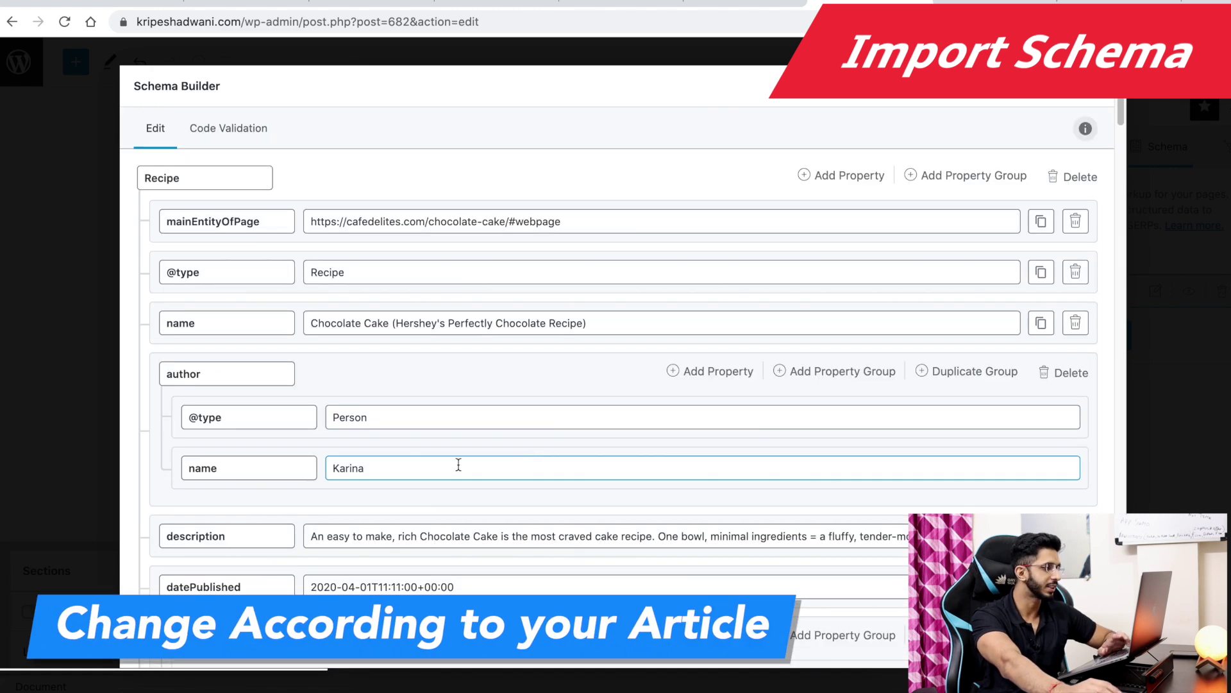
pyautogui.tripleClick(348, 220)
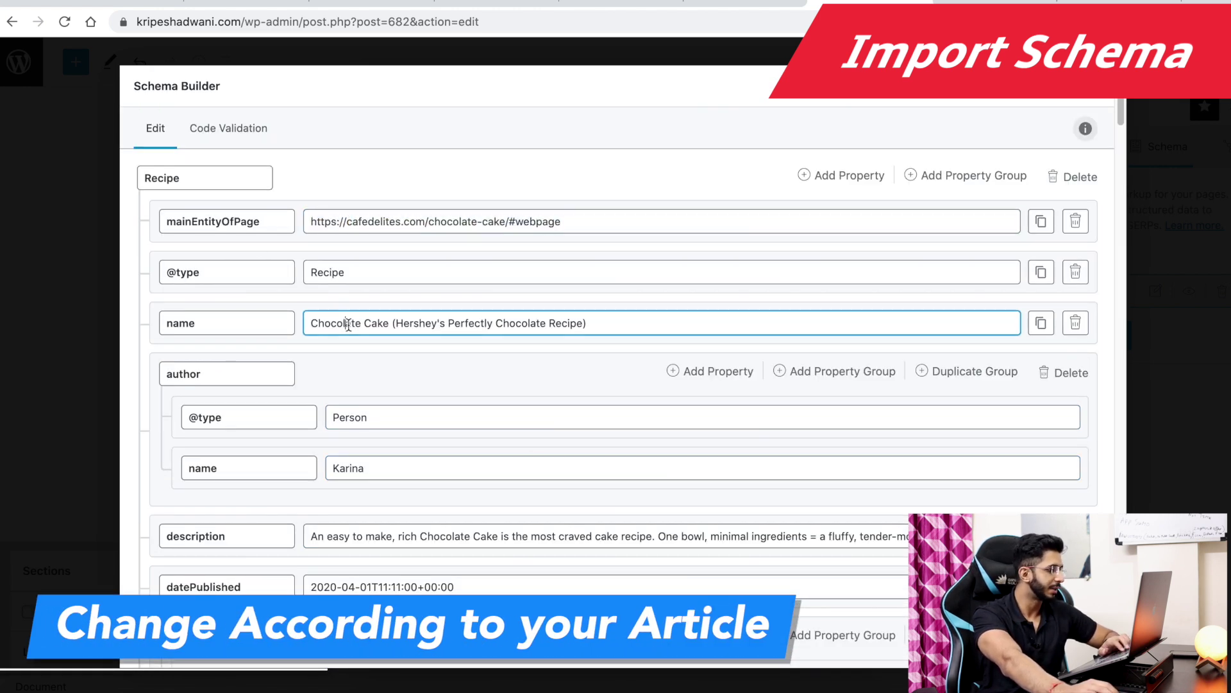
pyautogui.tripleClick(344, 323)
pyautogui.scroll(-1, 359, 385)
pyautogui.click(391, 445)
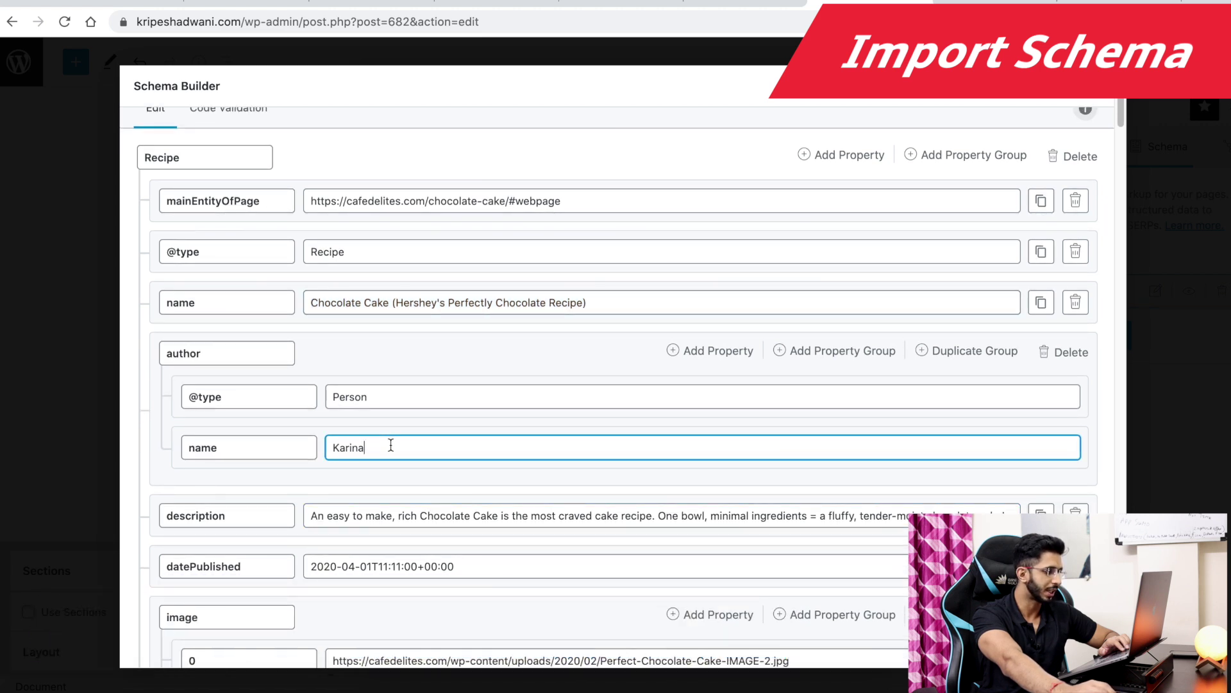
# Examine the Recipe schema's preparation times, ingredient list and HowTo instruction sections.
pyautogui.scroll(-5, 404, 430)
pyautogui.scroll(-12, 411, 385)
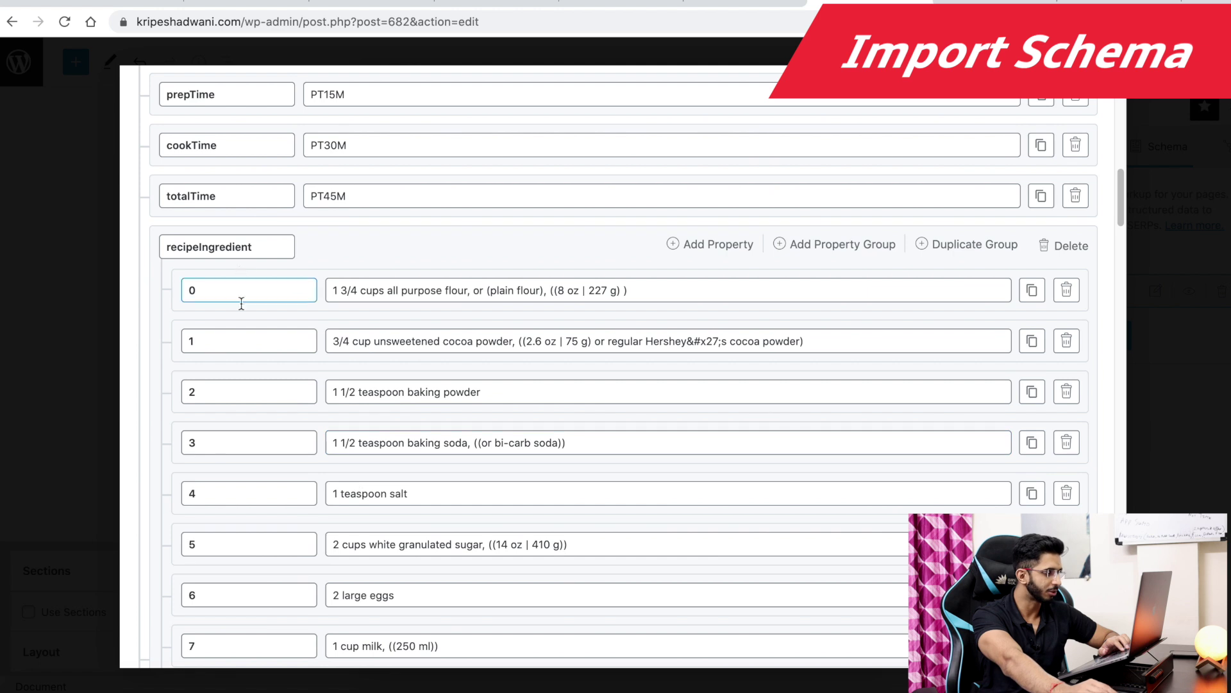
pyautogui.scroll(-14, 241, 302)
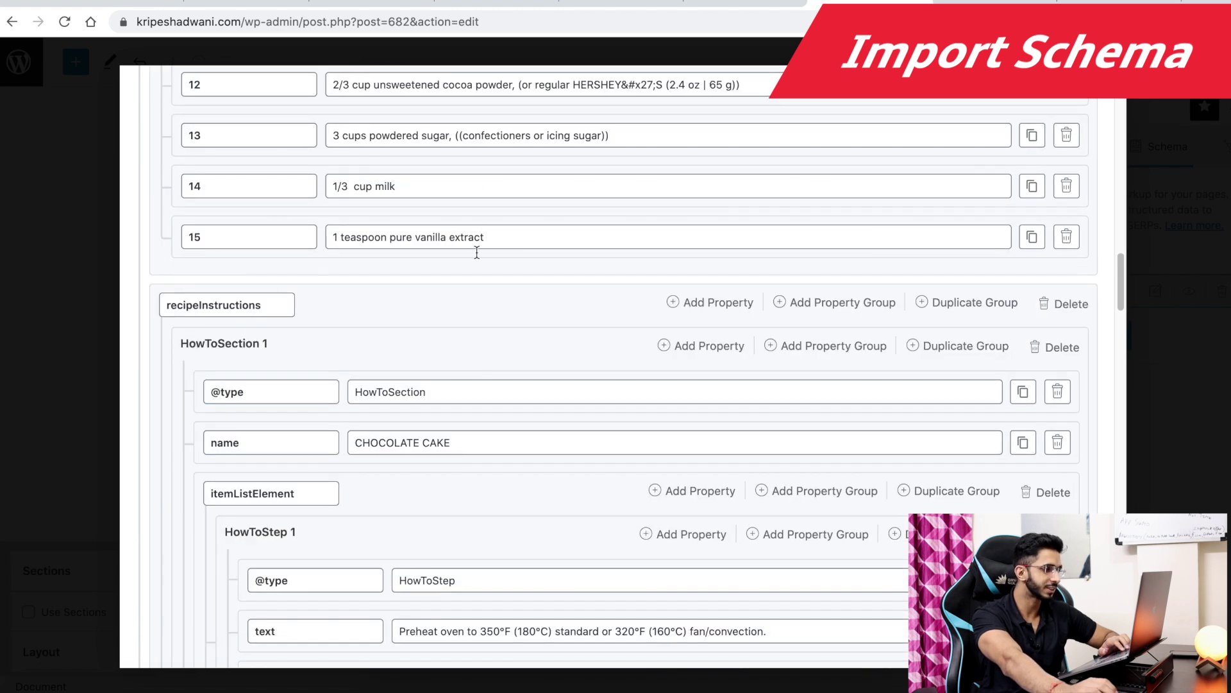
pyautogui.scroll(-10, 507, 385)
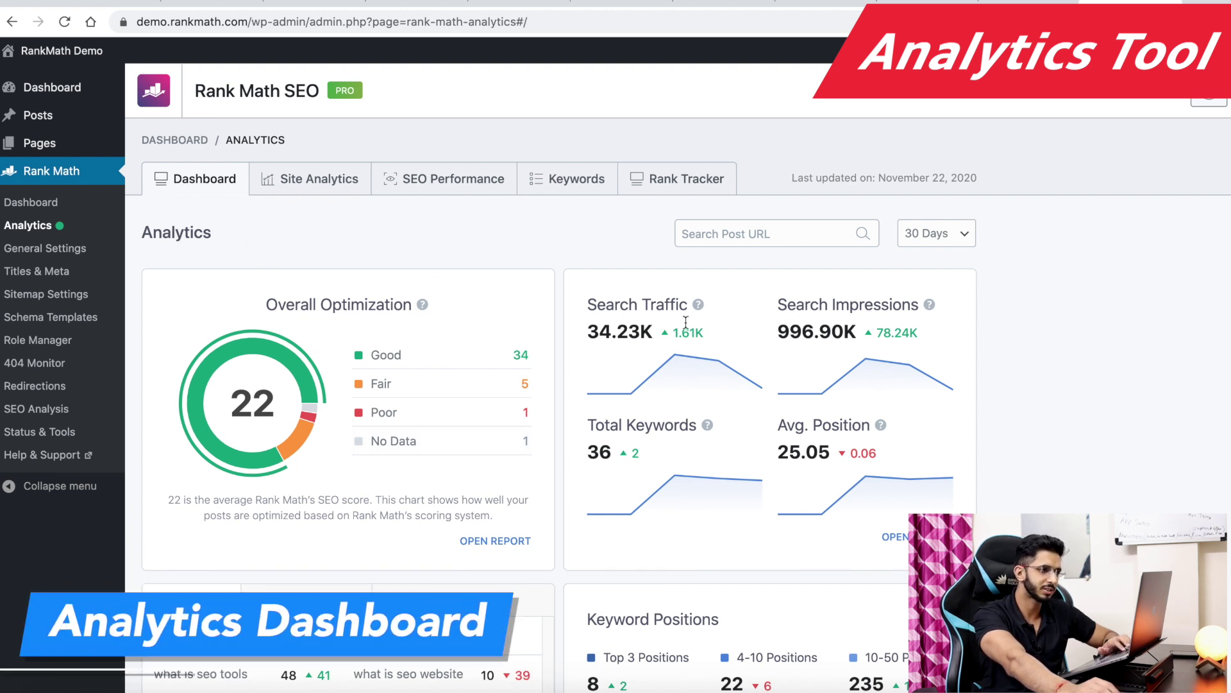
# Examine the Rank Math Analytics overview, including optimization, search traffic, and the top winning and losing keywords.
pyautogui.scroll(-2, 848, 320)
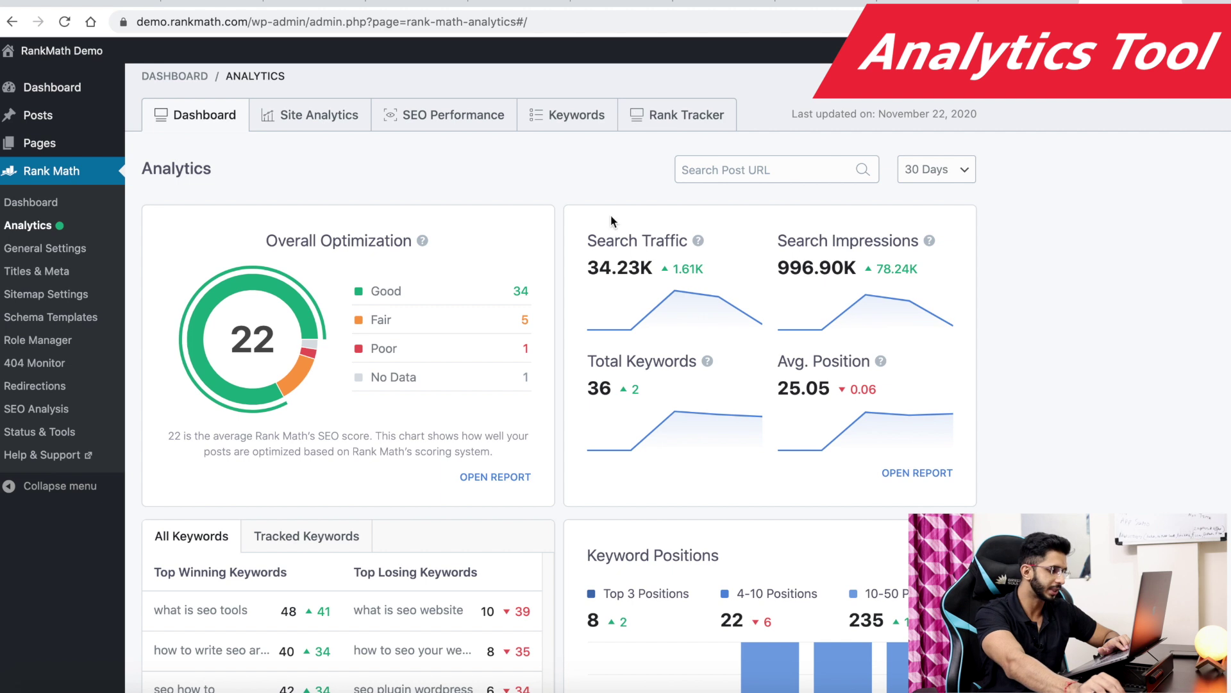
pyautogui.scroll(-3, 309, 476)
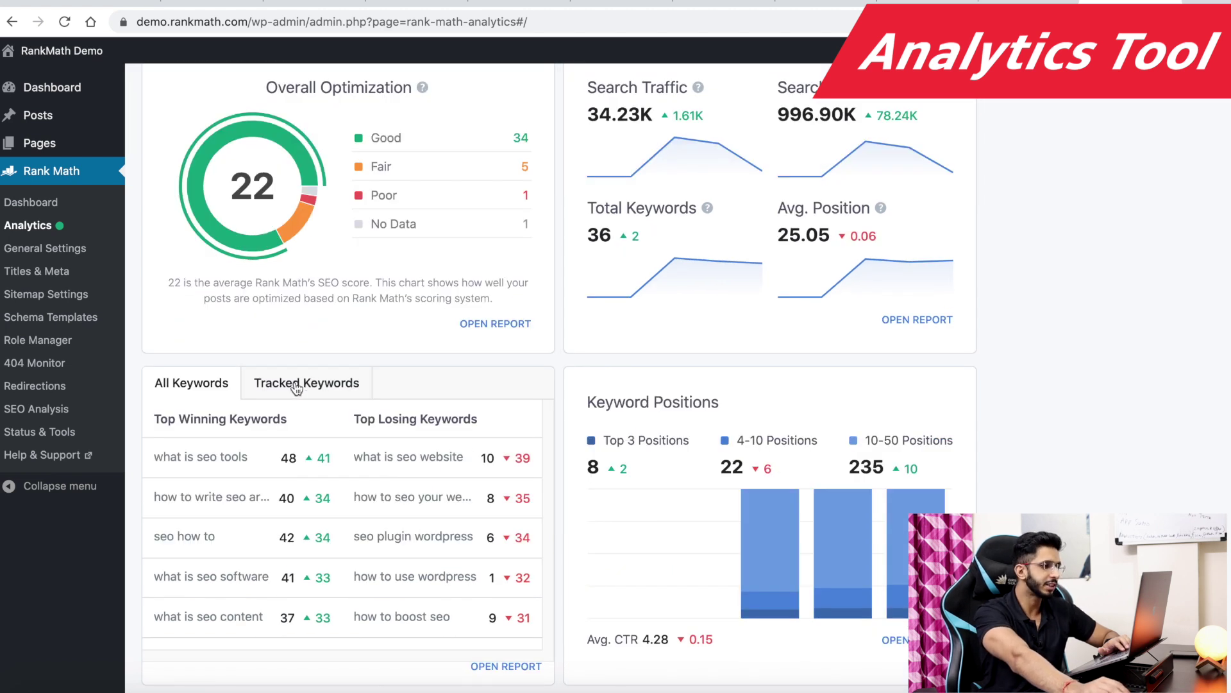
pyautogui.moveTo(199, 421); pyautogui.dragTo(336, 424)
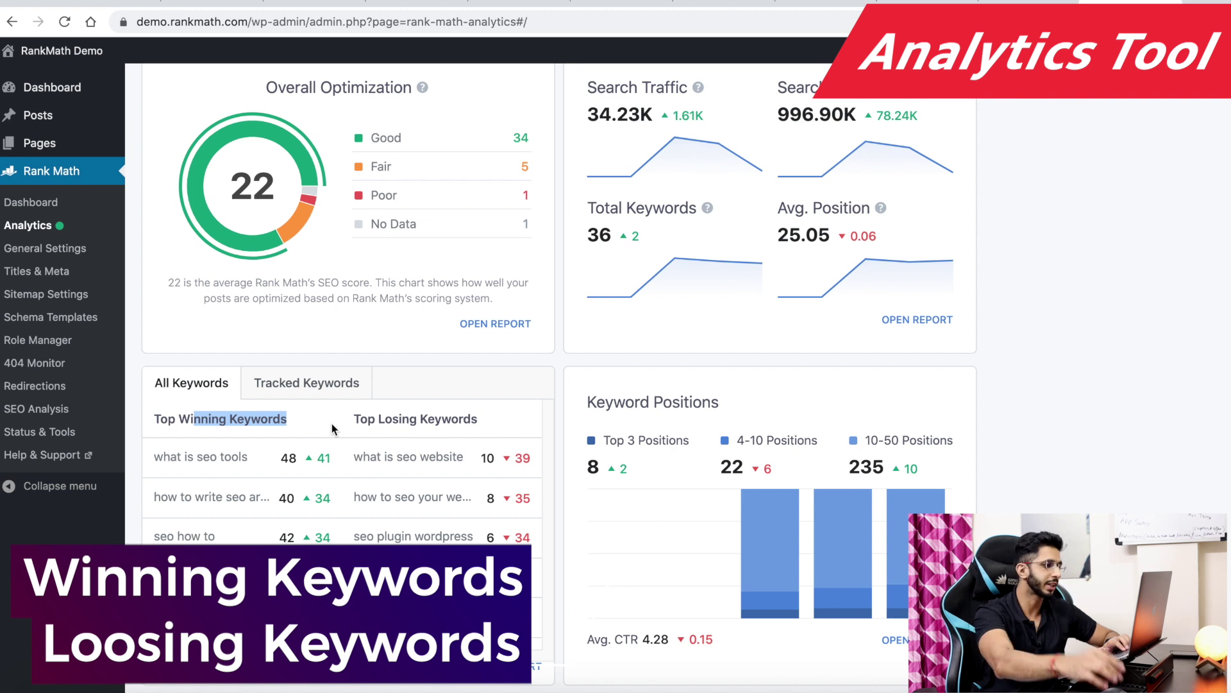
pyautogui.click(296, 426)
pyautogui.click(467, 433)
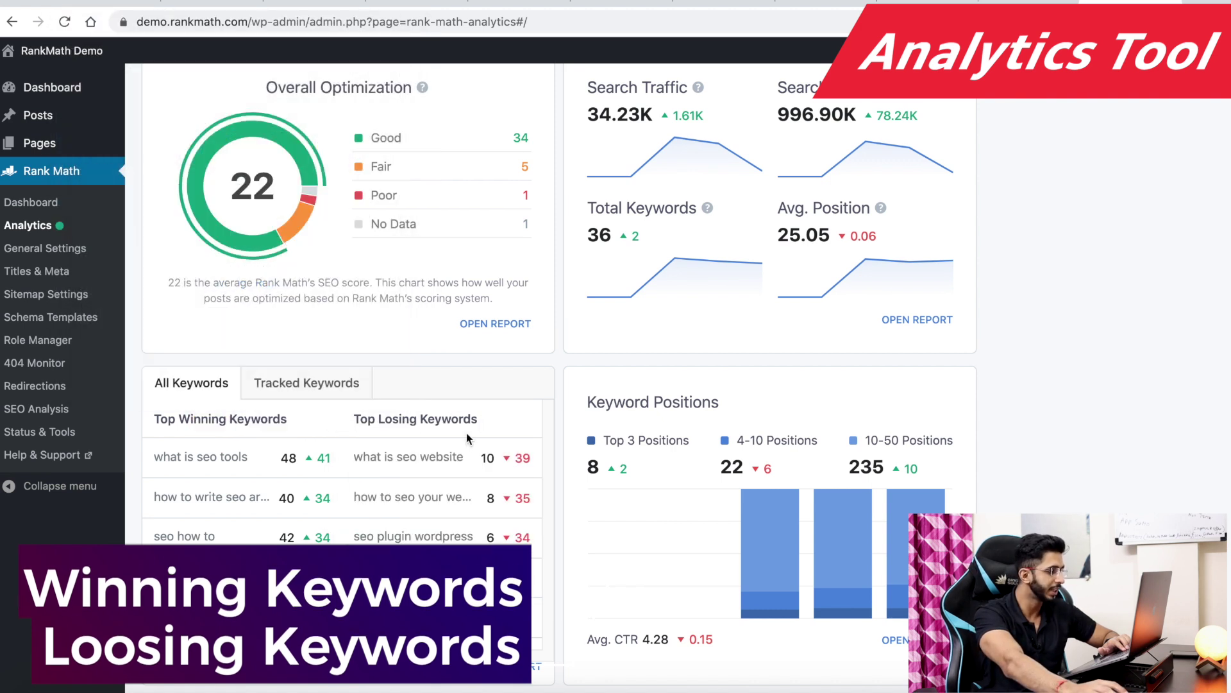
# Examine the Keyword Positions chart and the Top 5 Winning Posts table on the analytics dashboard.
pyautogui.scroll(-2, 563, 316)
pyautogui.scroll(-5, 577, 321)
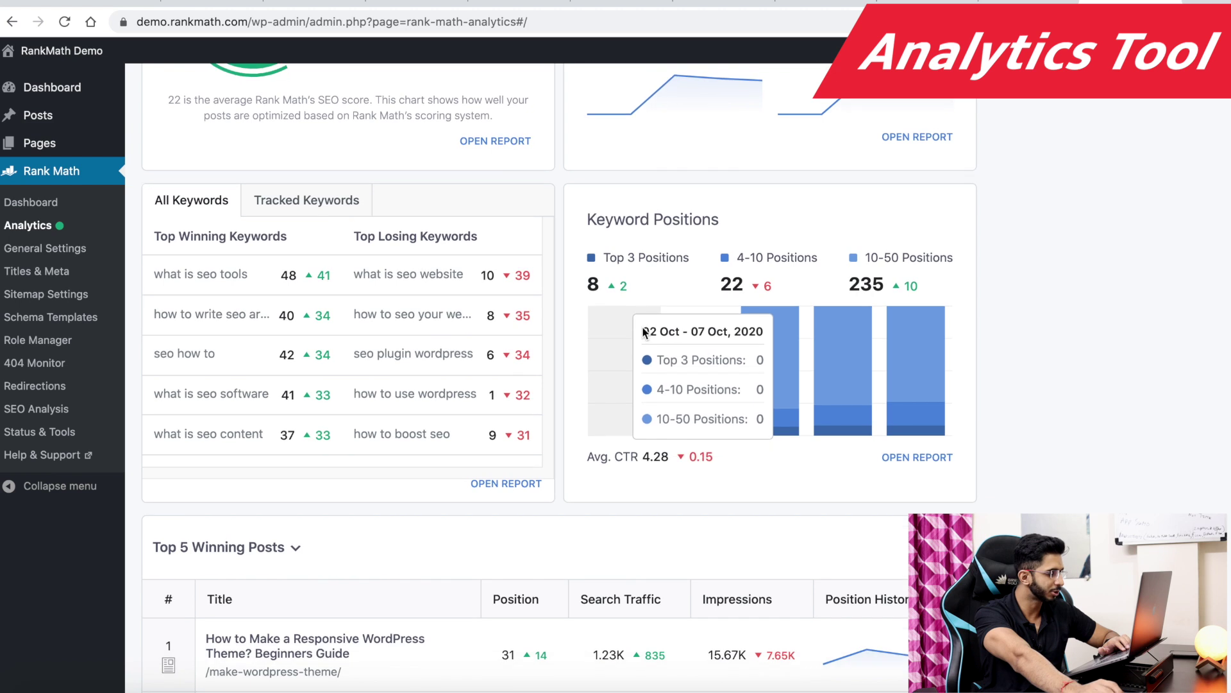
pyautogui.scroll(-4, 317, 494)
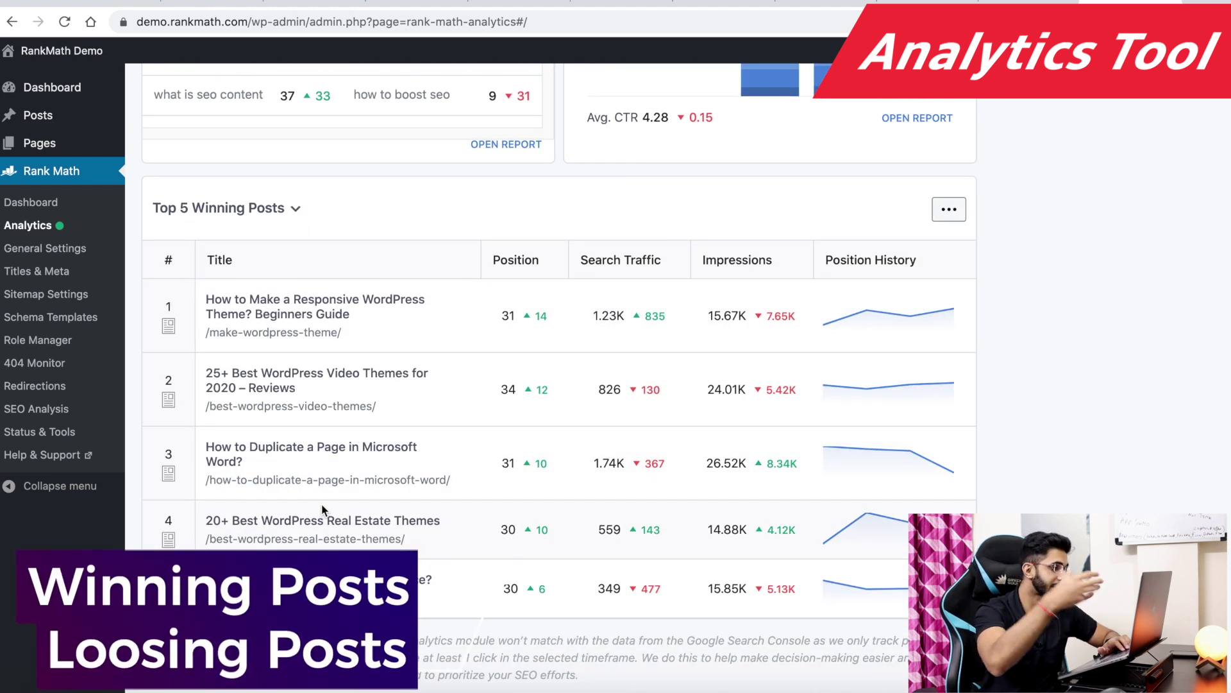
pyautogui.scroll(-1, 322, 506)
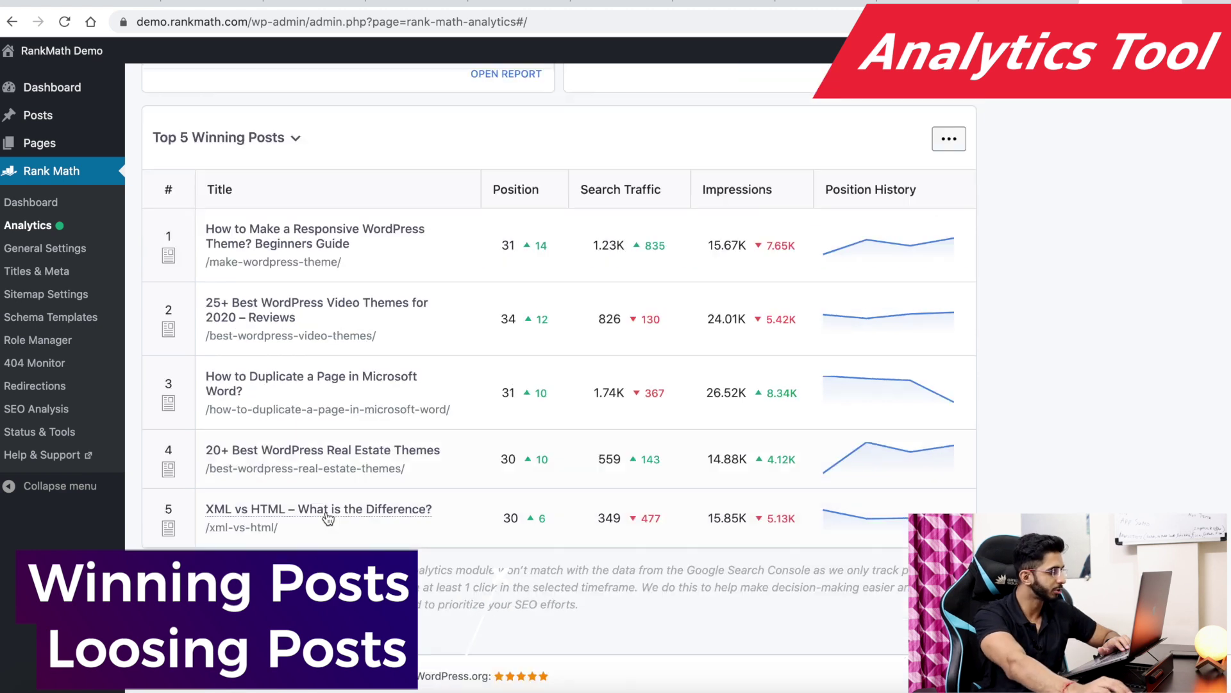
pyautogui.click(292, 157)
pyautogui.click(283, 160)
pyautogui.scroll(12, 309, 250)
pyautogui.scroll(4, 309, 250)
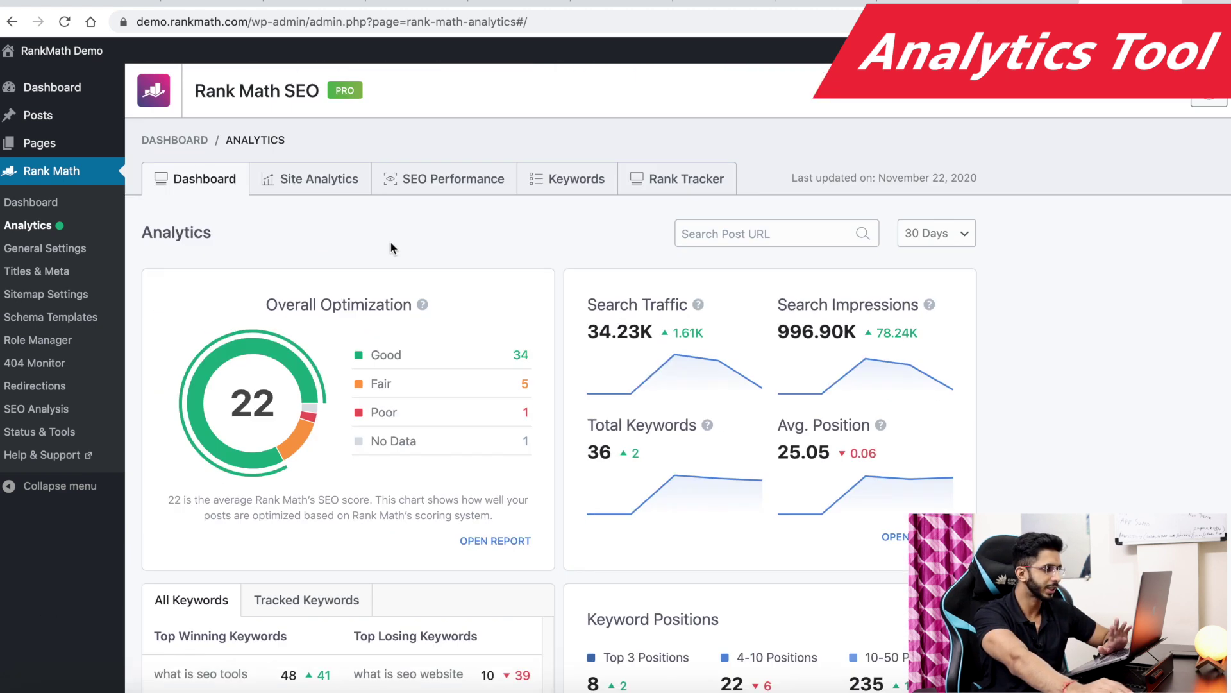
# View the Site Analytics score breakdown and the SEO Performance report with its traffic chart, winning posts and content table.
pyautogui.click(347, 181)
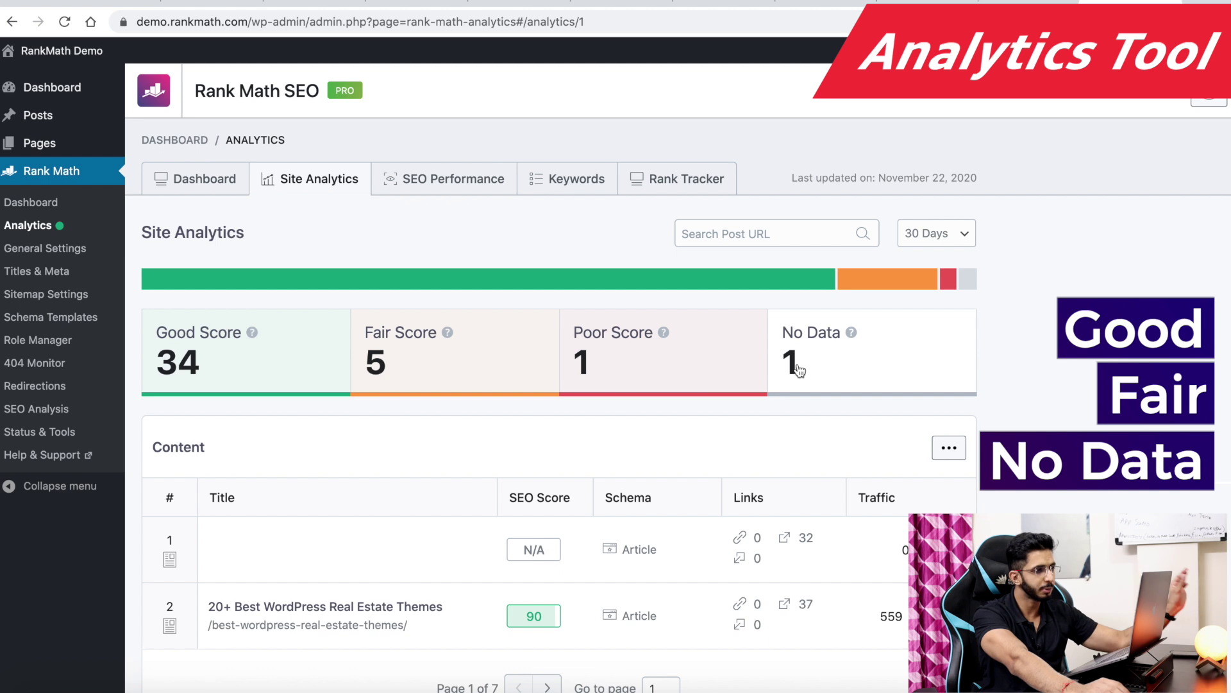
pyautogui.click(473, 192)
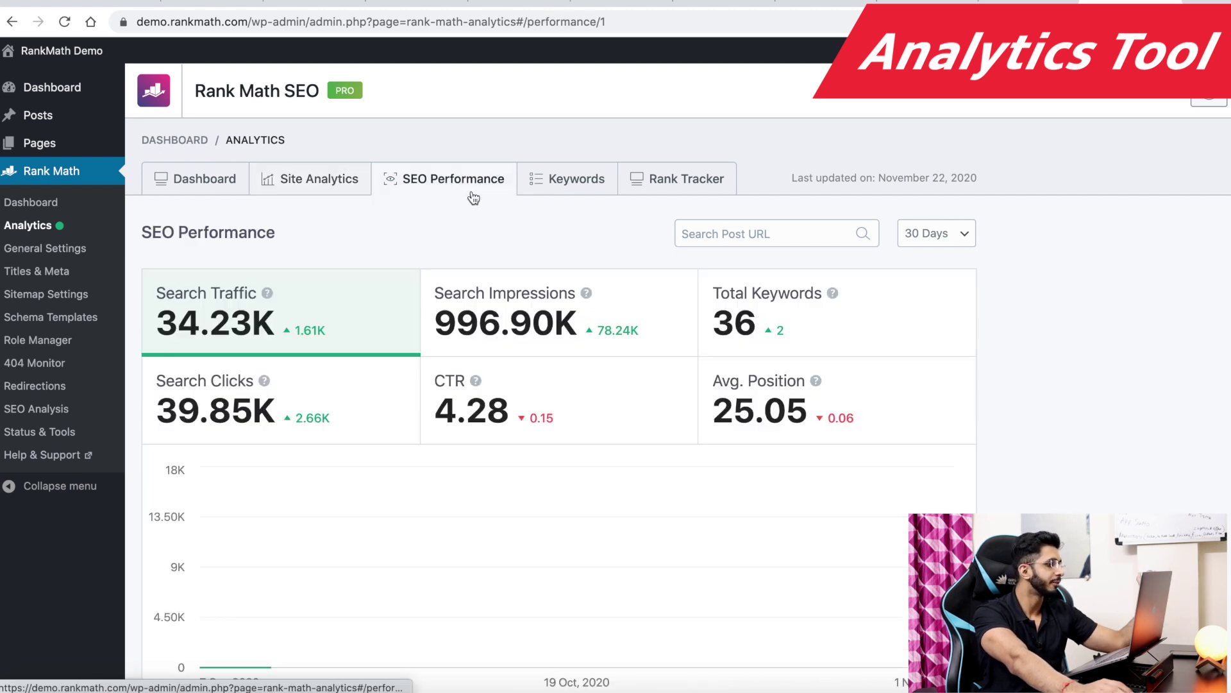
pyautogui.scroll(-6, 391, 311)
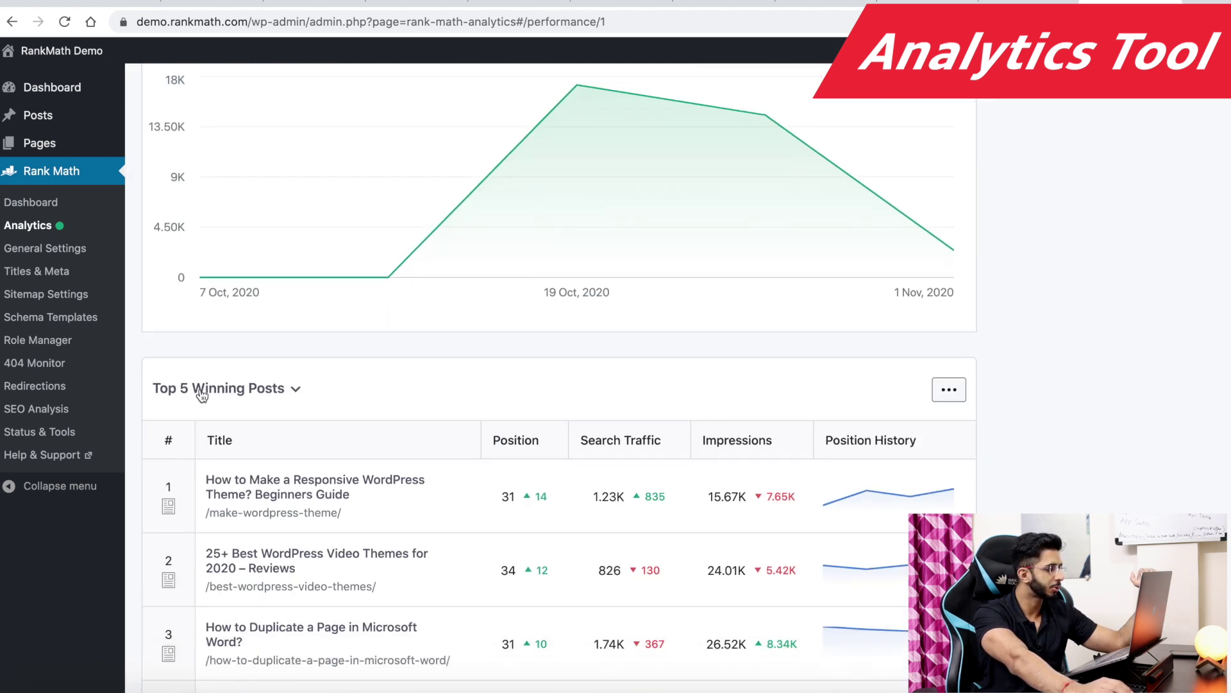
pyautogui.scroll(-15, 267, 387)
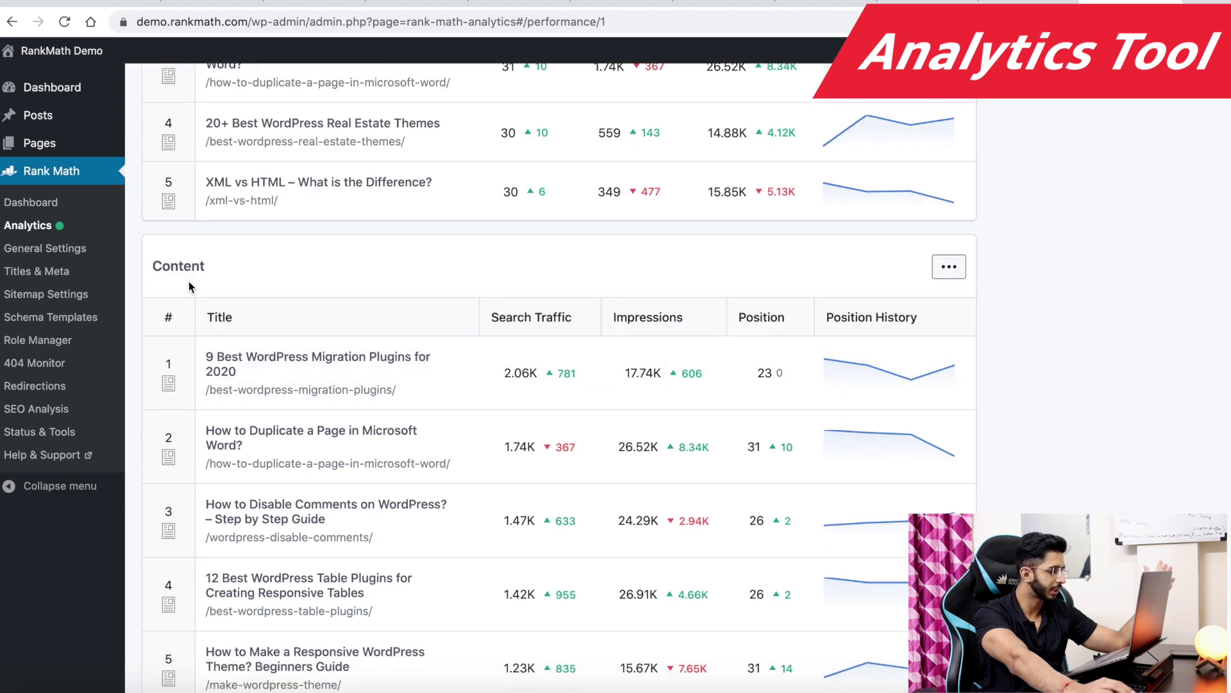
pyautogui.scroll(-7, 325, 499)
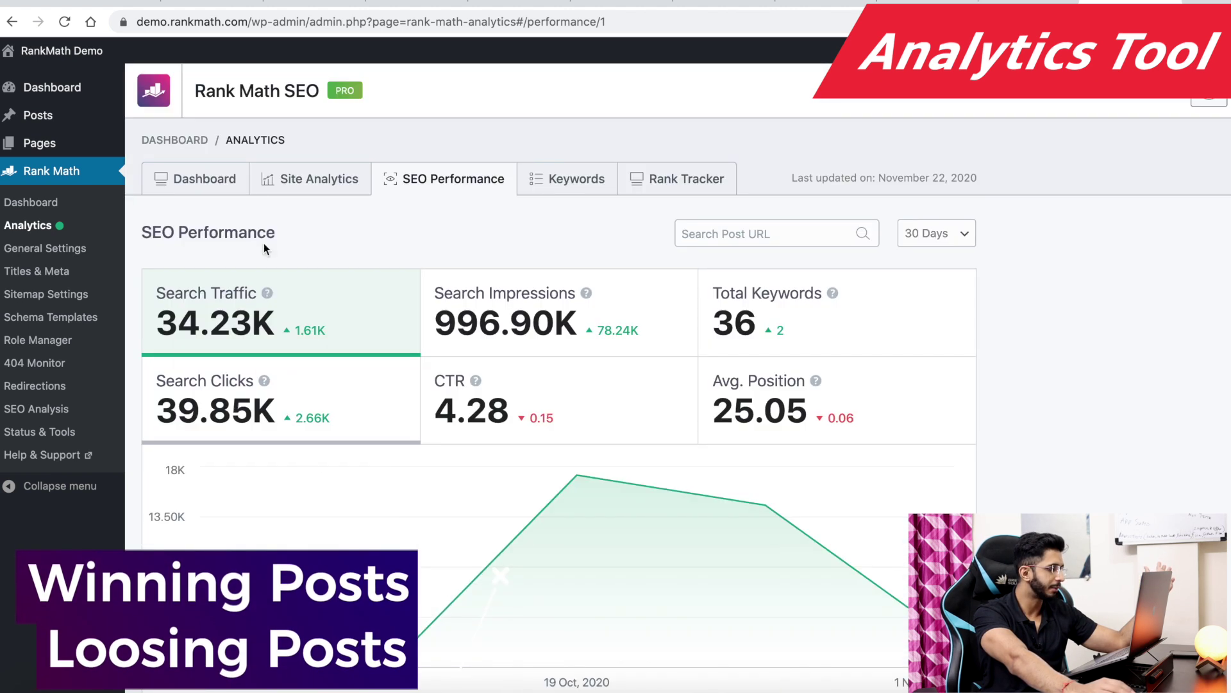
# Examine the Keywords report, covering position groups, the impressions chart, the Top 5 Winning Keywords and the remaining keywords.
pyautogui.click(566, 180)
pyautogui.scroll(-5, 414, 207)
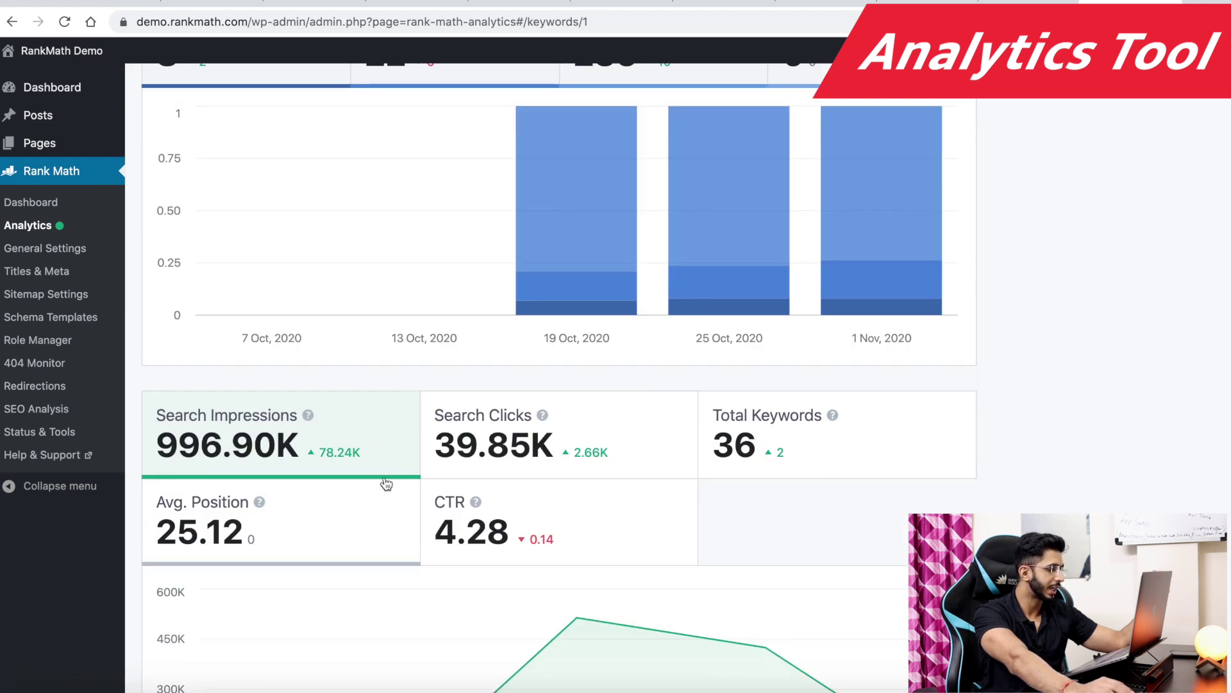
pyautogui.scroll(-5, 386, 485)
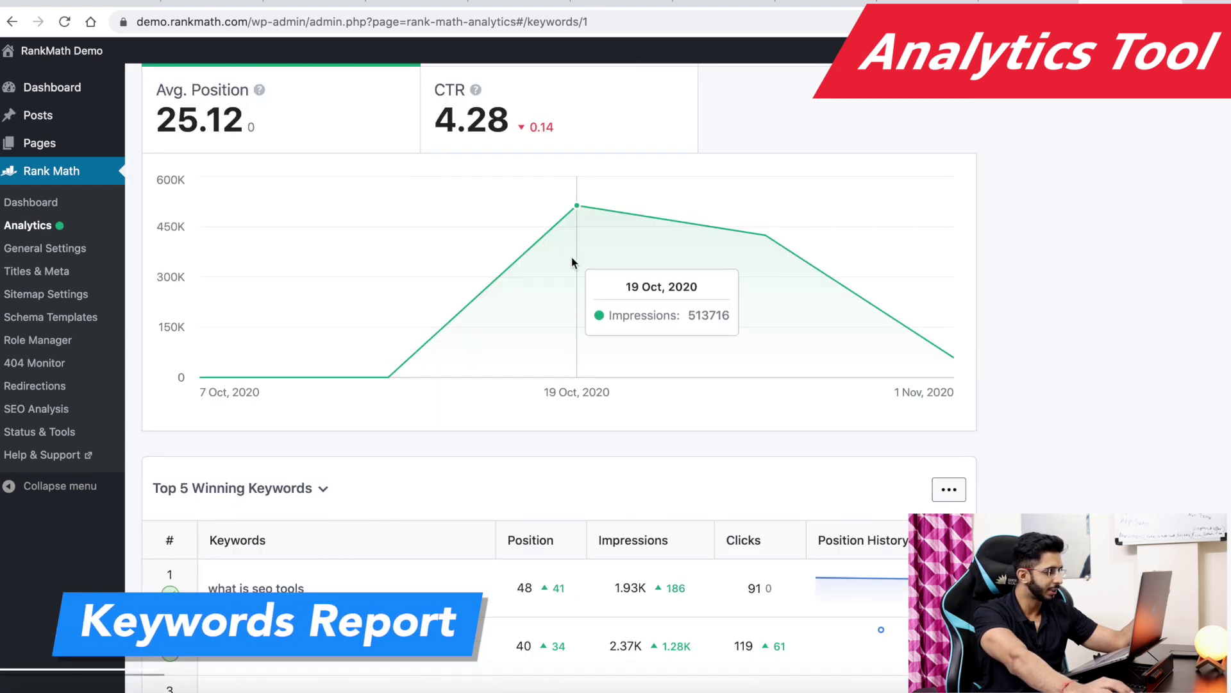
pyautogui.scroll(-9, 412, 308)
pyautogui.scroll(8, 393, 325)
pyautogui.scroll(-4, 393, 325)
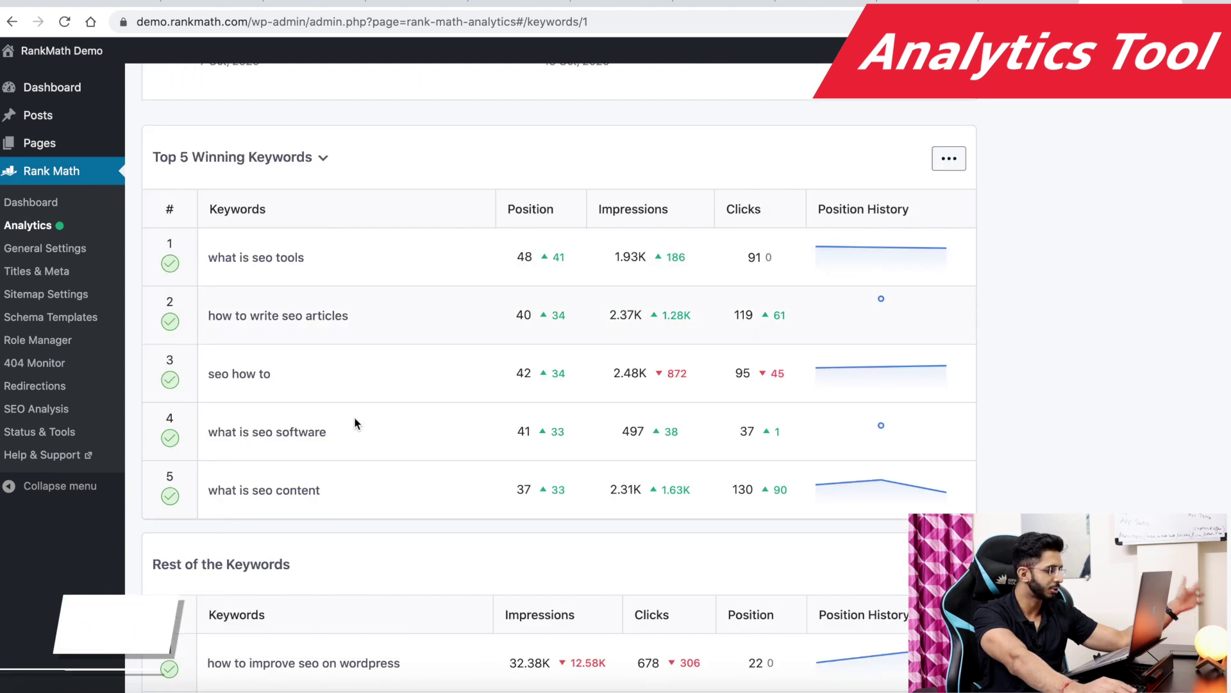
pyautogui.scroll(-20, 356, 423)
pyautogui.scroll(-2, 379, 436)
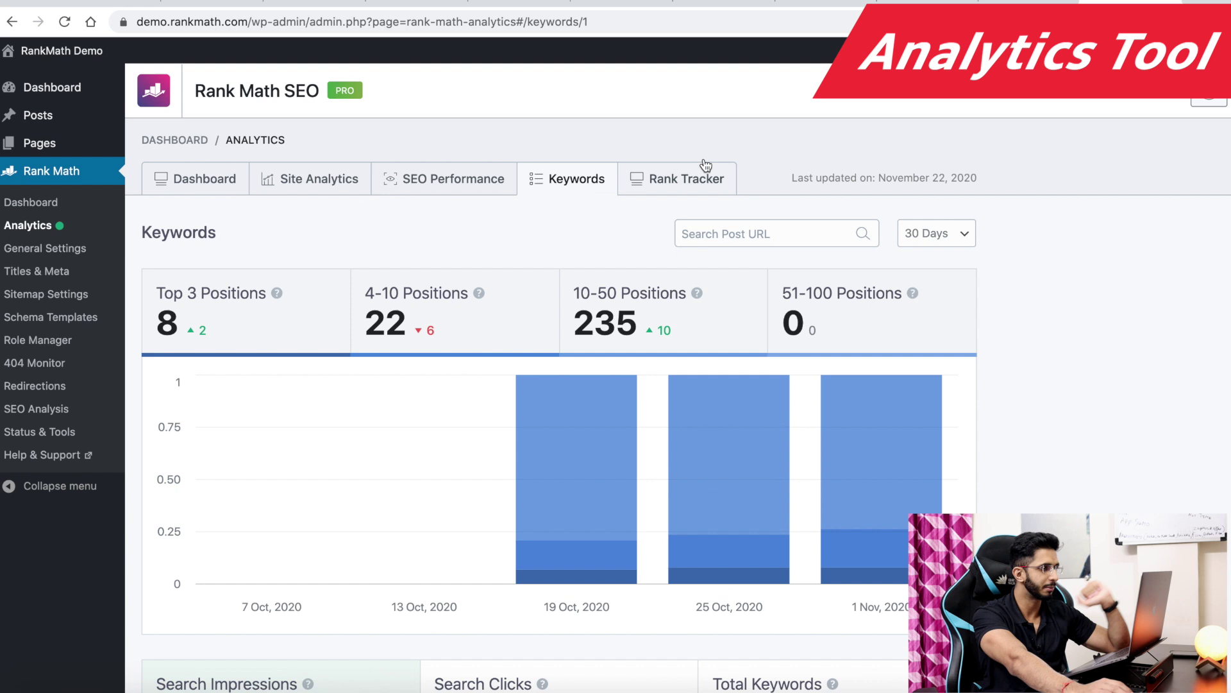
# View the Rank Tracker's Keyword Manager with impressions, clicks, position and position history per keyword.
pyautogui.click(688, 172)
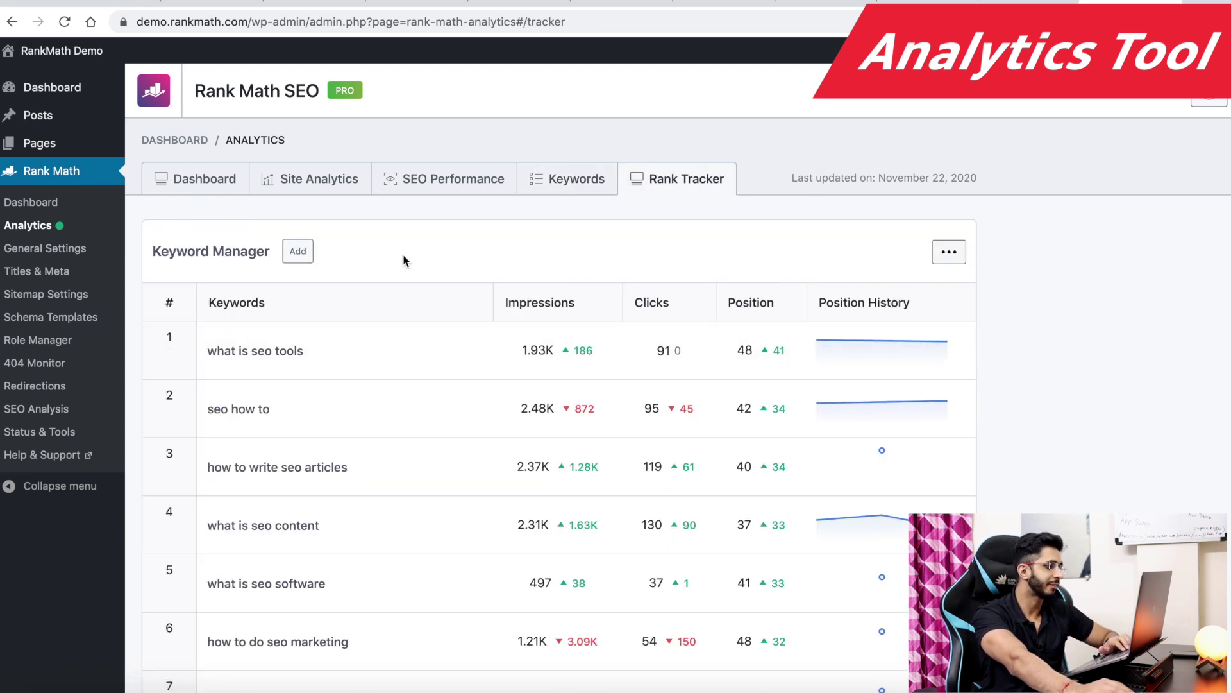
pyautogui.scroll(-1, 301, 308)
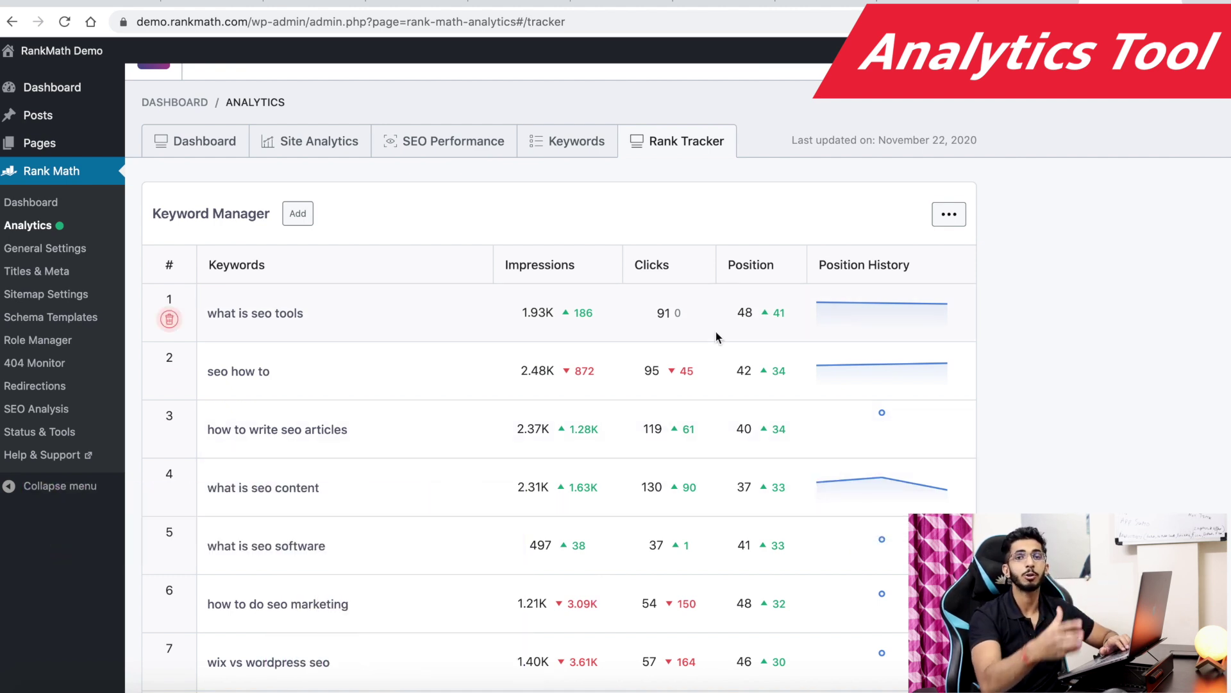
pyautogui.scroll(1, 715, 333)
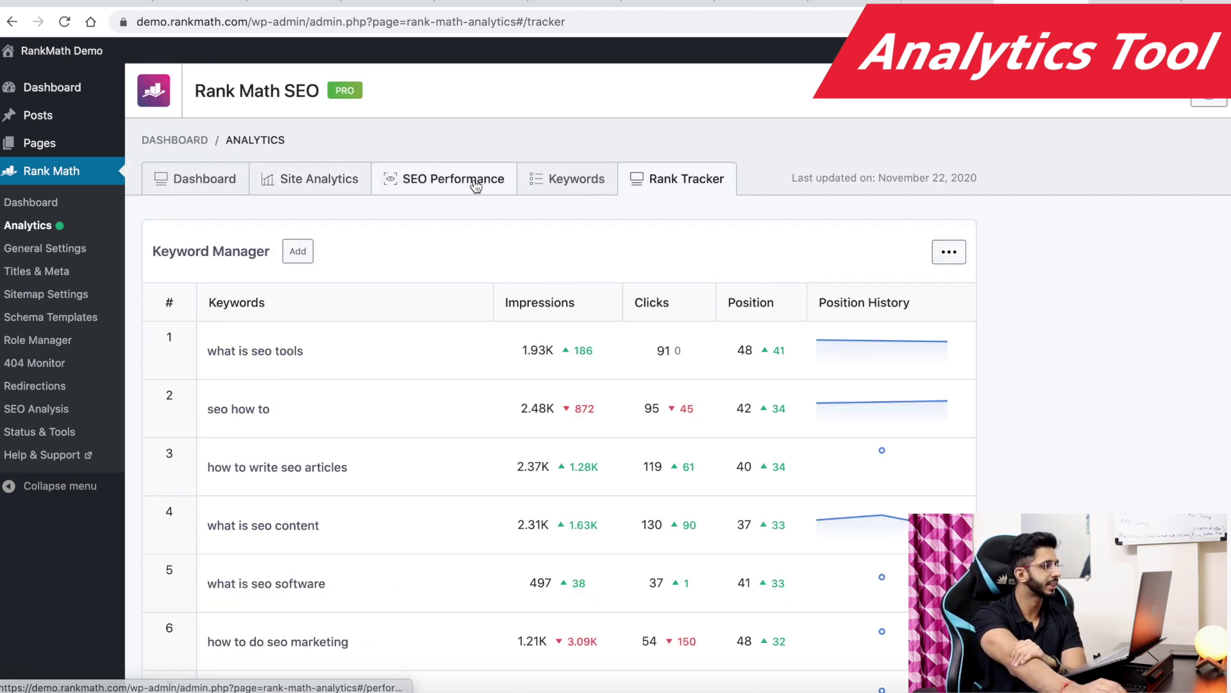
# Open the analytics for the winning post "How to Make a Responsive WordPress Theme? Beginners Guide" and examine its scores, PageSpeed, suggestions and Trend chart.
pyautogui.scroll(-10, 324, 462)
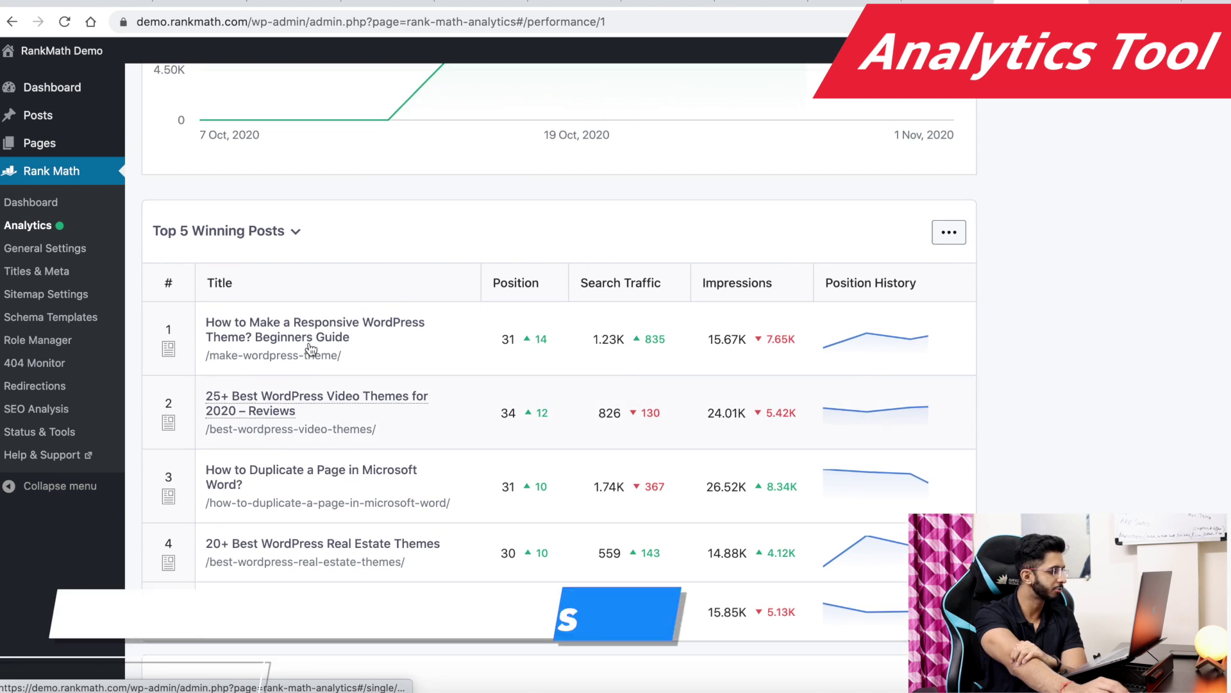
pyautogui.click(290, 332)
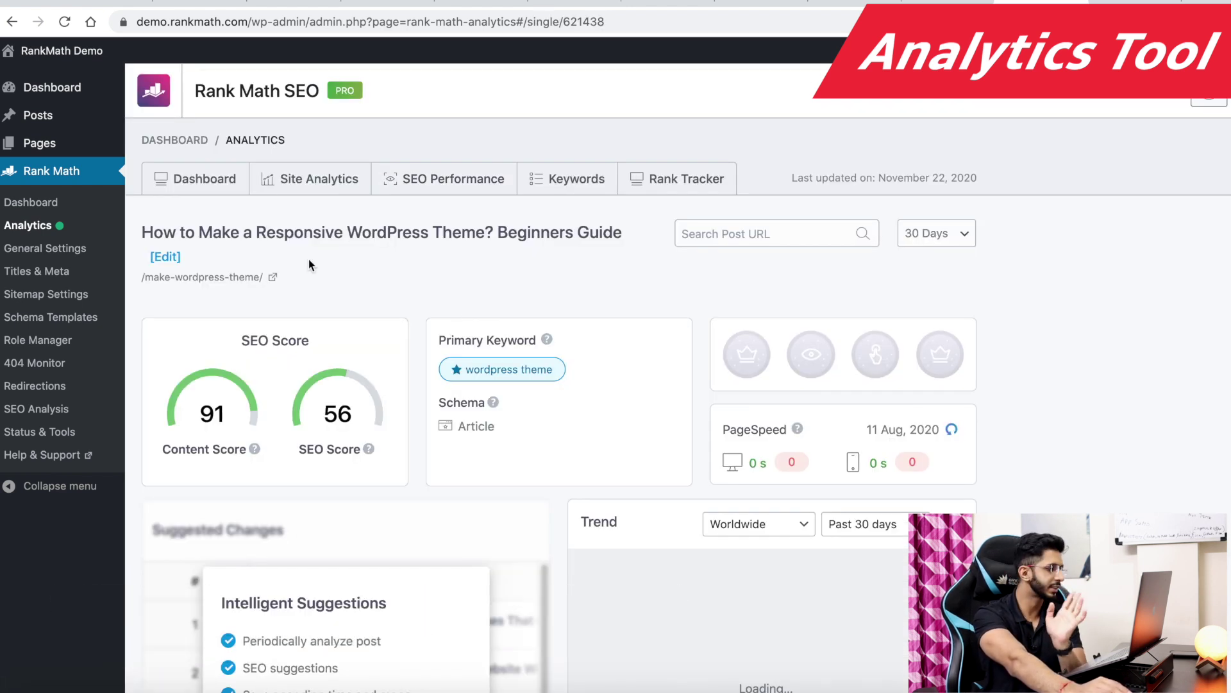
pyautogui.scroll(-1, 778, 311)
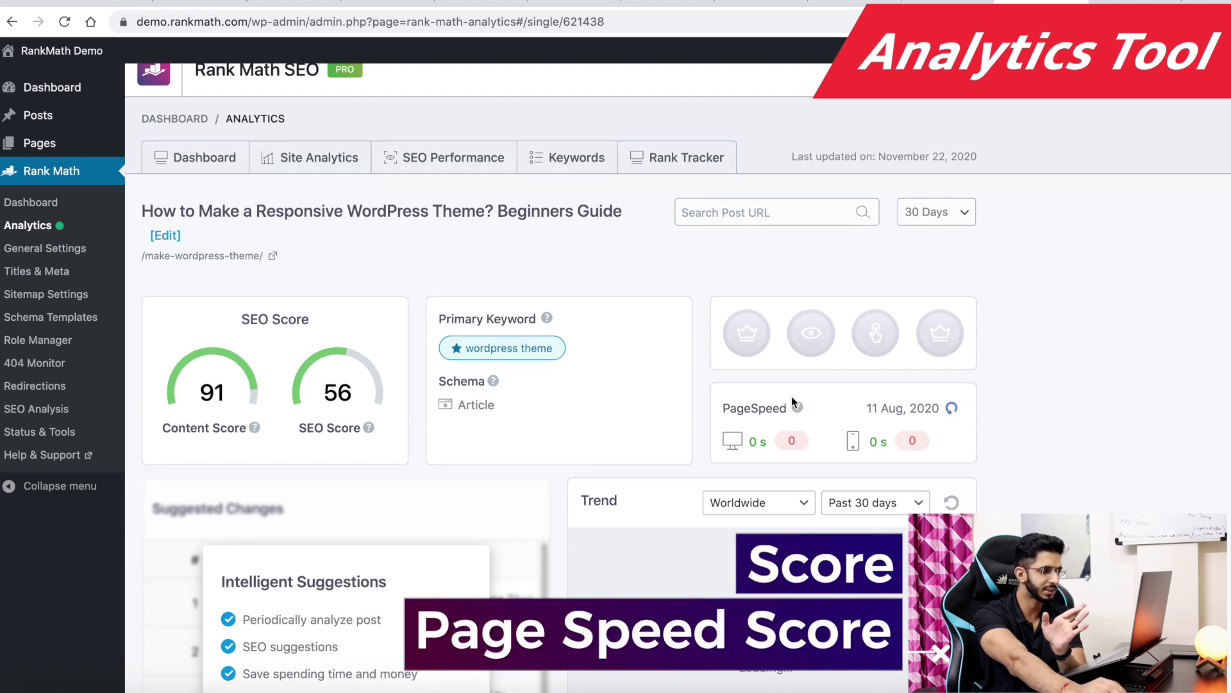
pyautogui.scroll(-5, 452, 430)
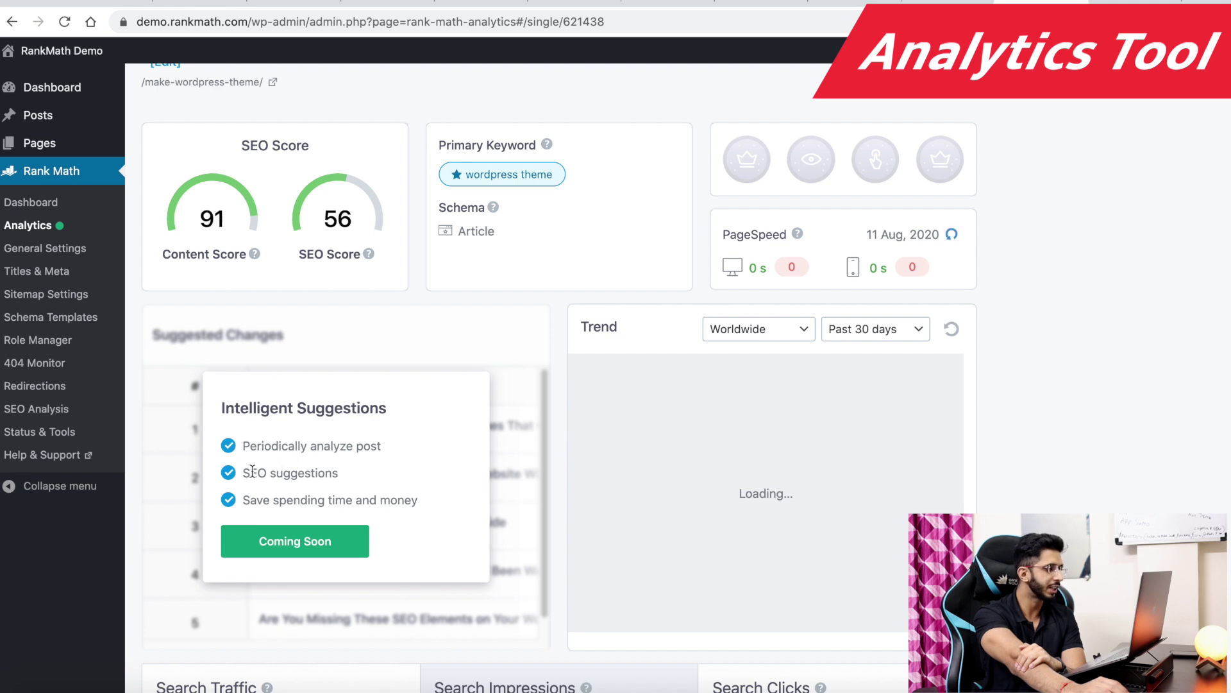
pyautogui.tripleClick(330, 503)
pyautogui.click(364, 465)
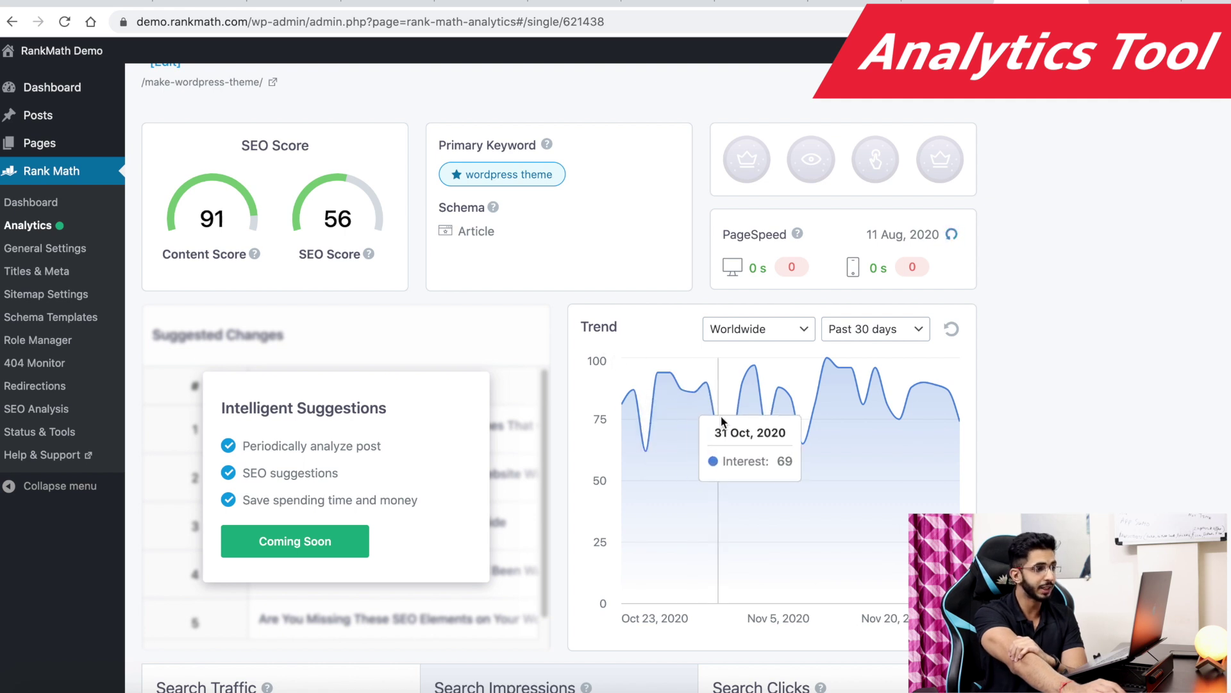
pyautogui.scroll(3, 300, 350)
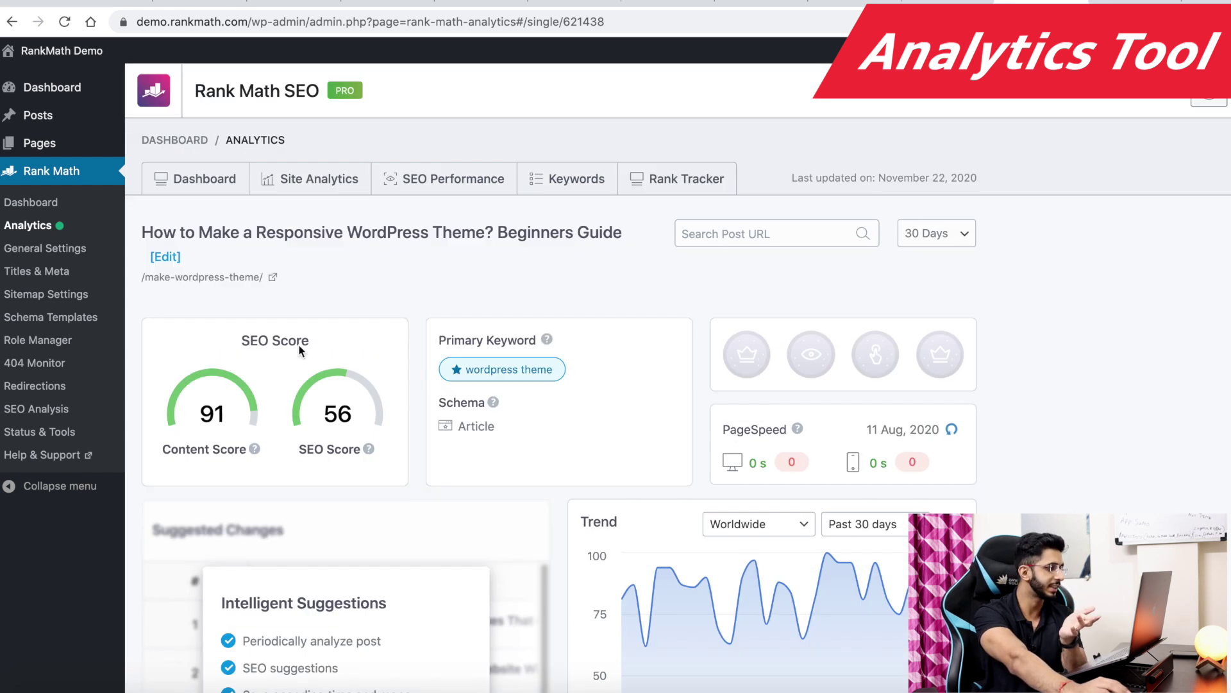
pyautogui.scroll(-7, 652, 316)
pyautogui.scroll(7, 685, 341)
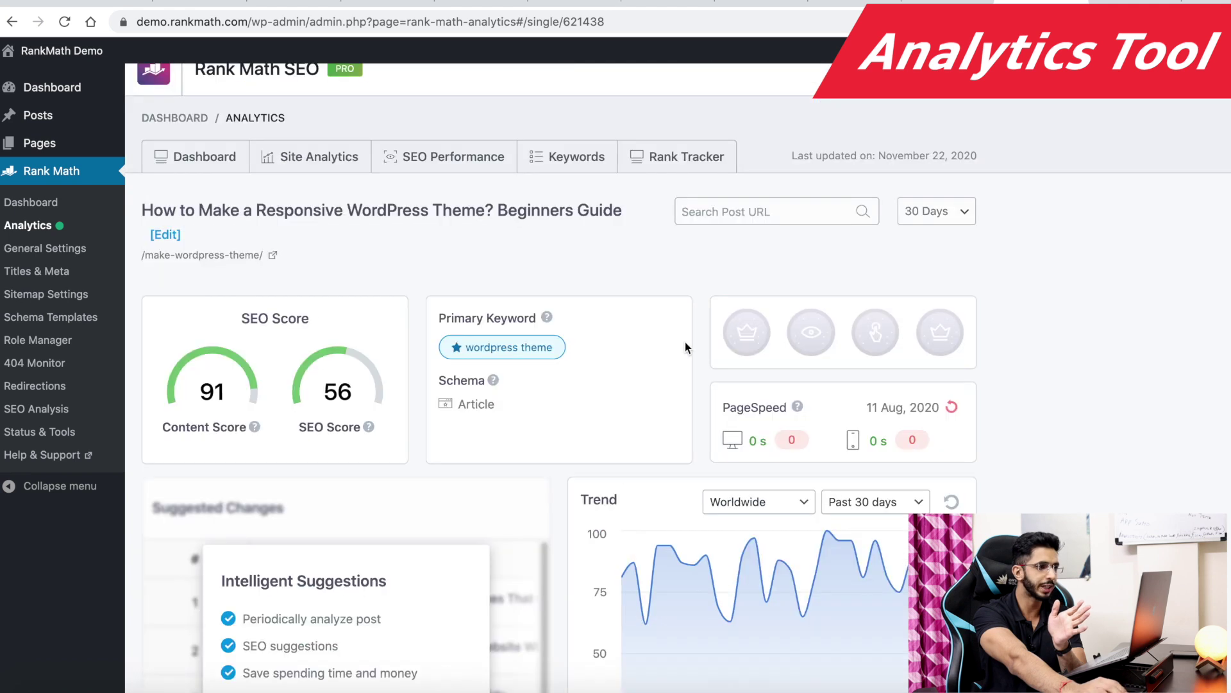
# Set the post's Trend chart to Past 12 months and view its Ranking Keywords table.
pyautogui.scroll(-1, 685, 341)
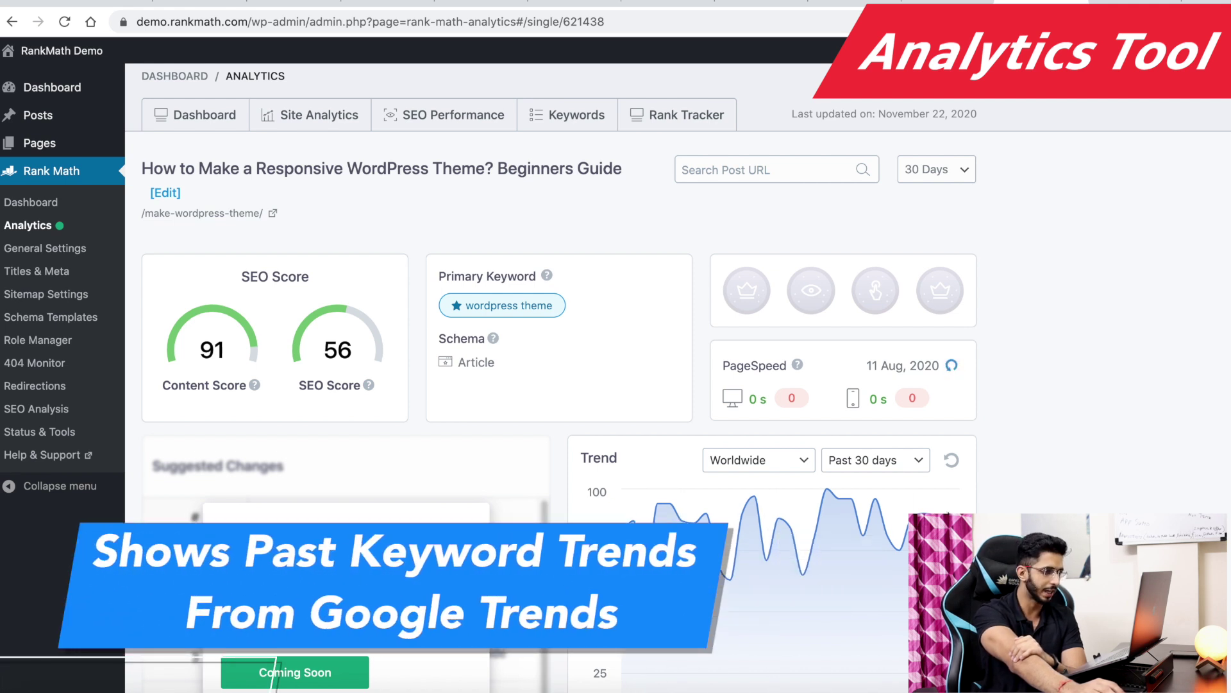
pyautogui.scroll(-1, 829, 433)
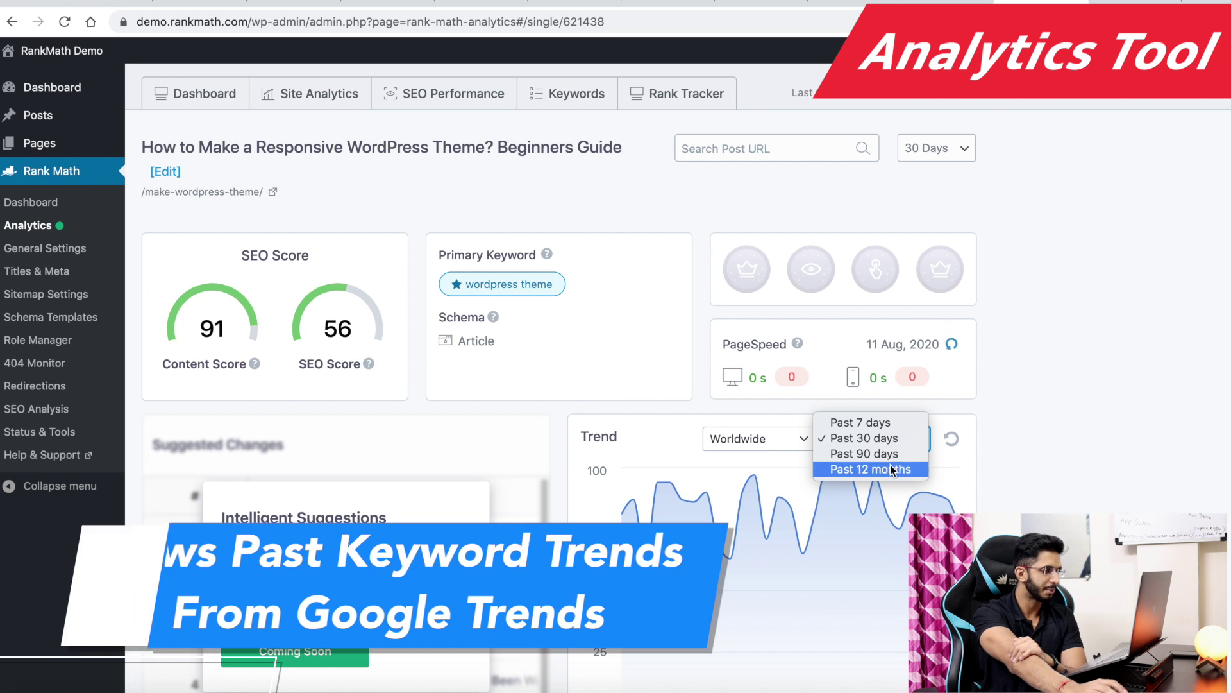
pyautogui.click(891, 468)
pyautogui.scroll(-3, 703, 402)
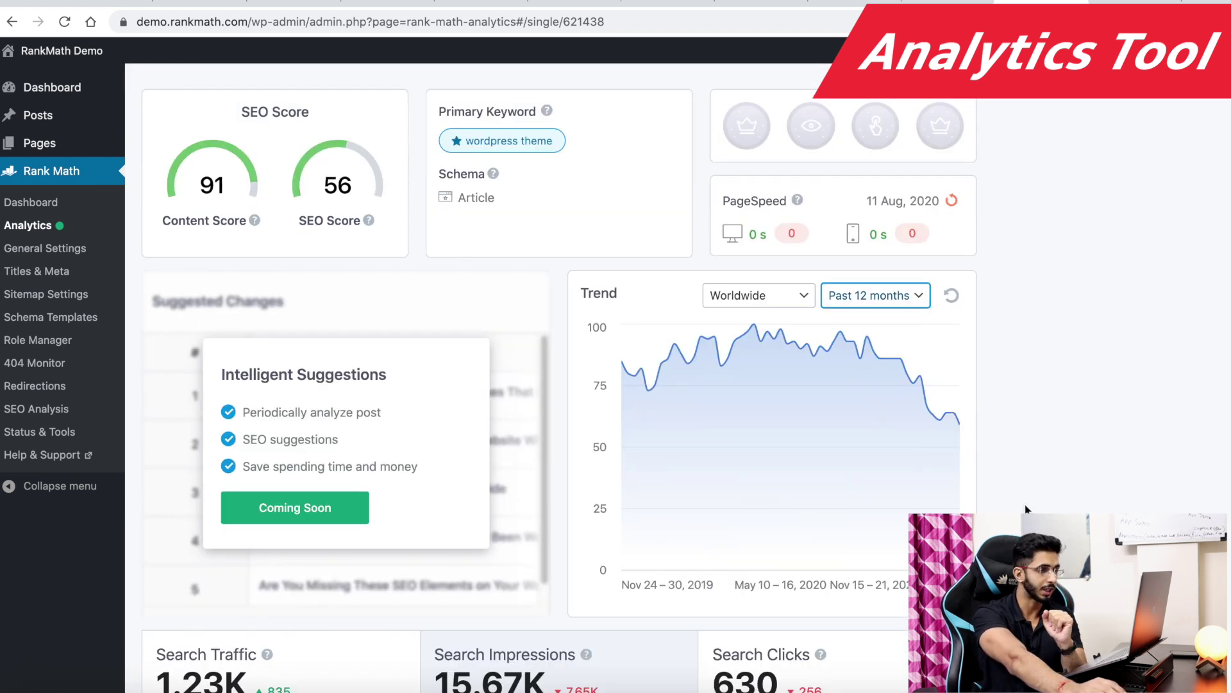
pyautogui.scroll(-15, 945, 421)
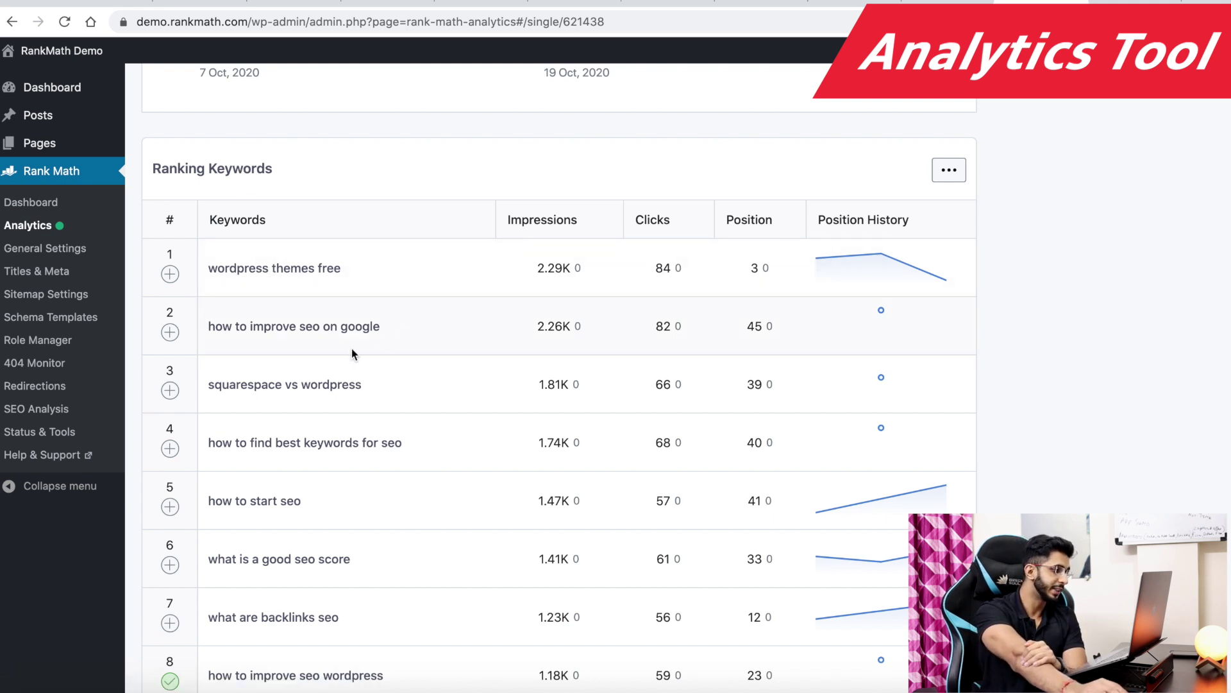
pyautogui.scroll(-5, 351, 351)
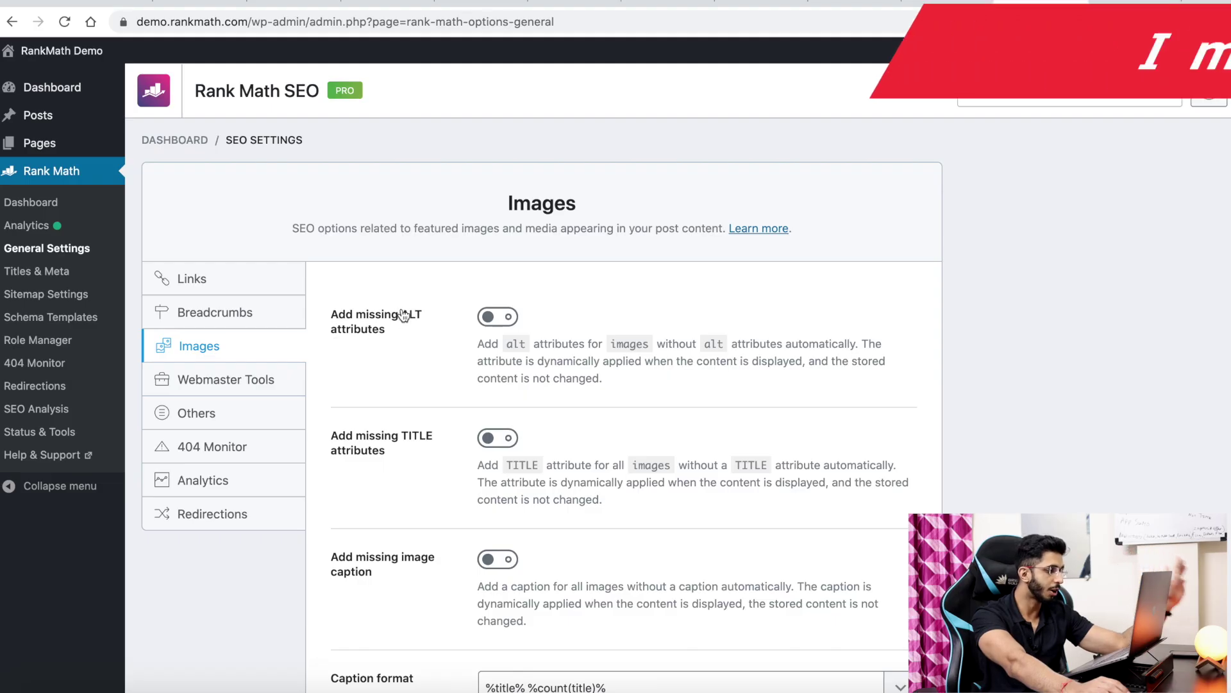
# Examine the Images SEO settings for missing ALT, title, caption and description attributes, their formats and the casing options.
pyautogui.scroll(-1, 393, 423)
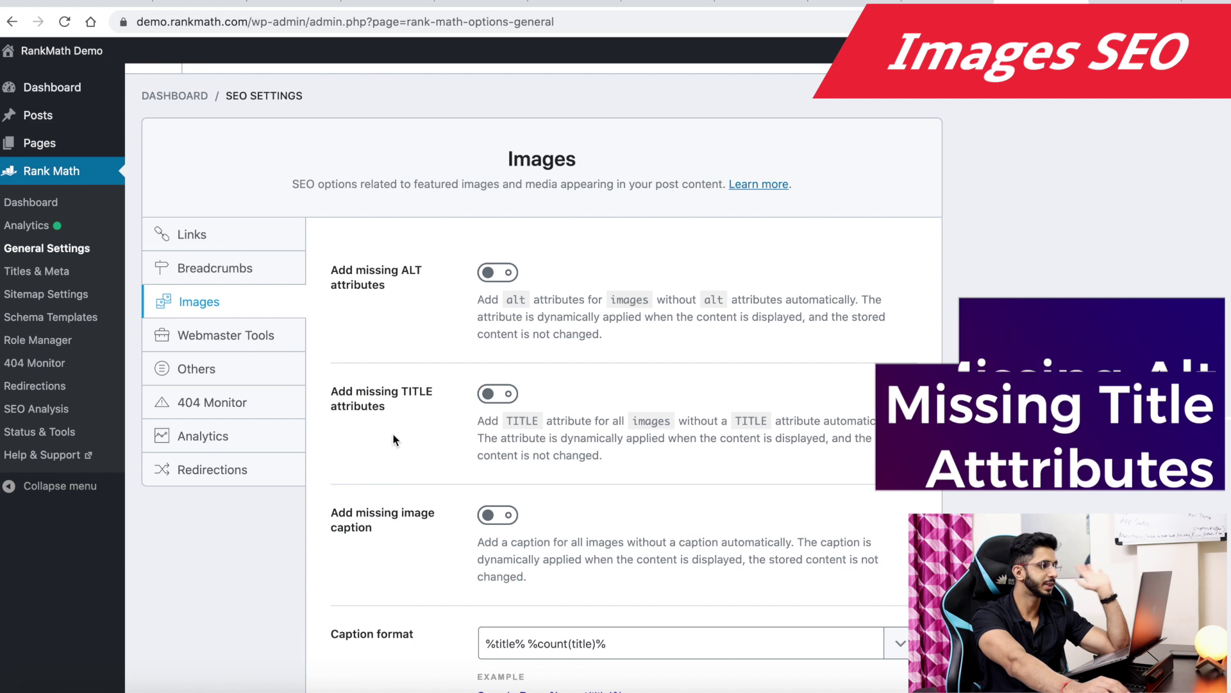
pyautogui.scroll(-2, 486, 315)
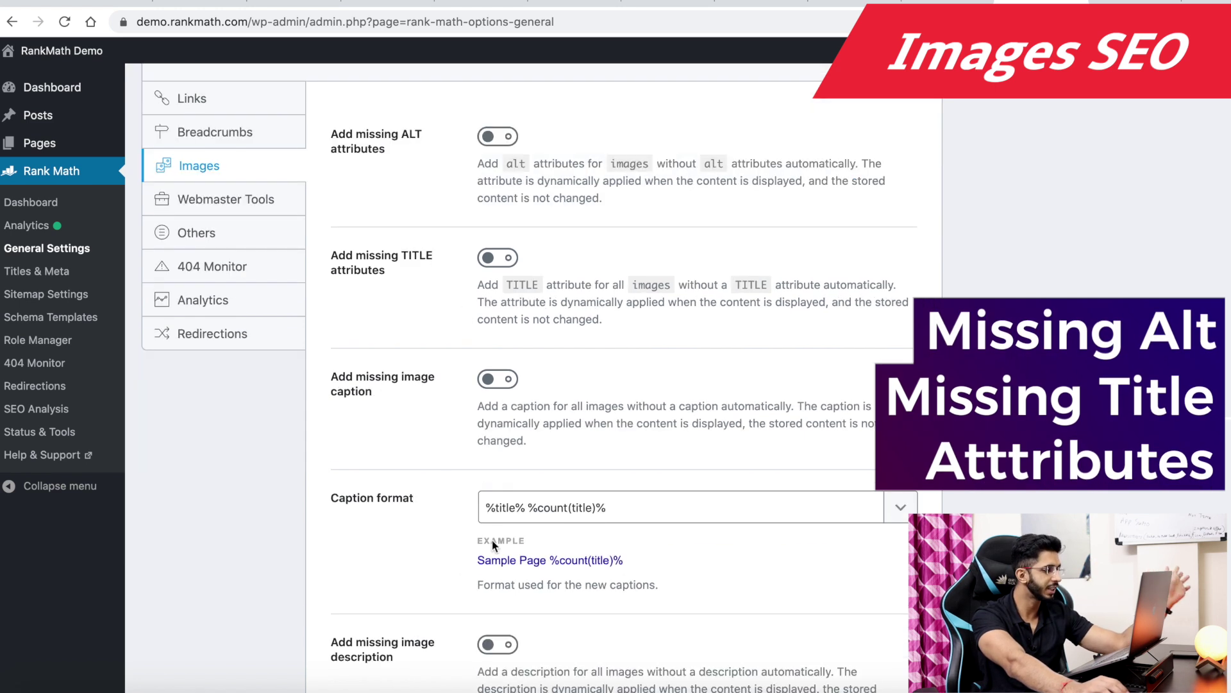
pyautogui.scroll(-6, 406, 403)
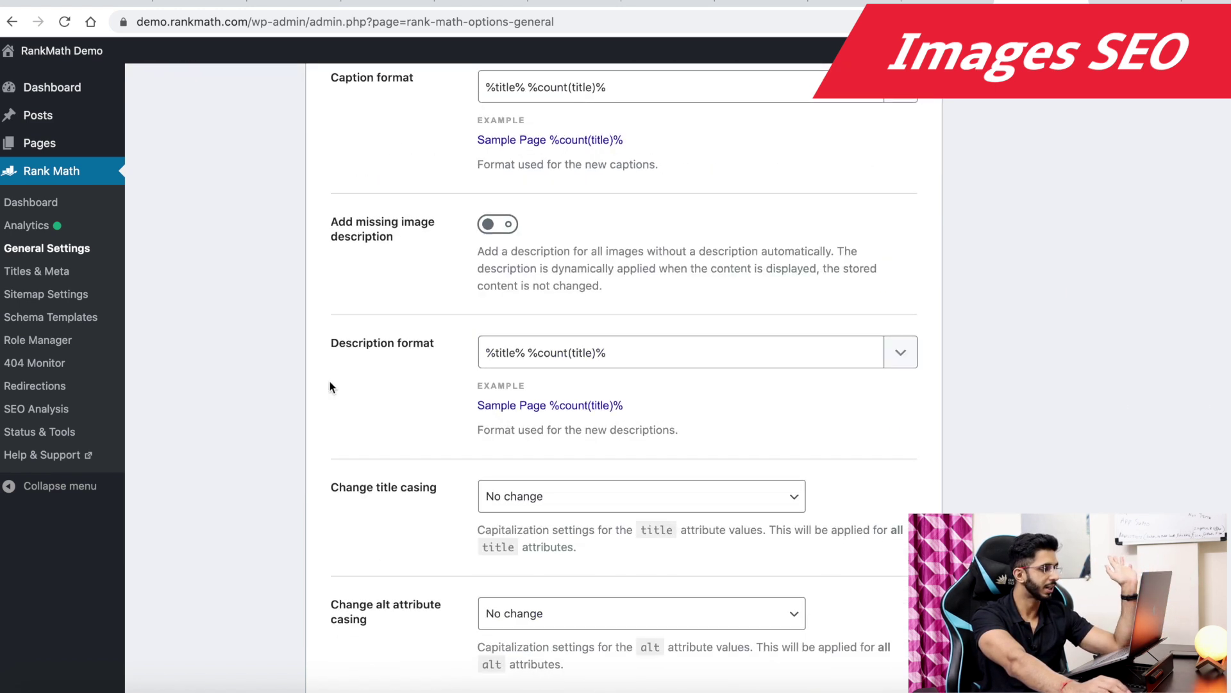
pyautogui.scroll(-1, 429, 250)
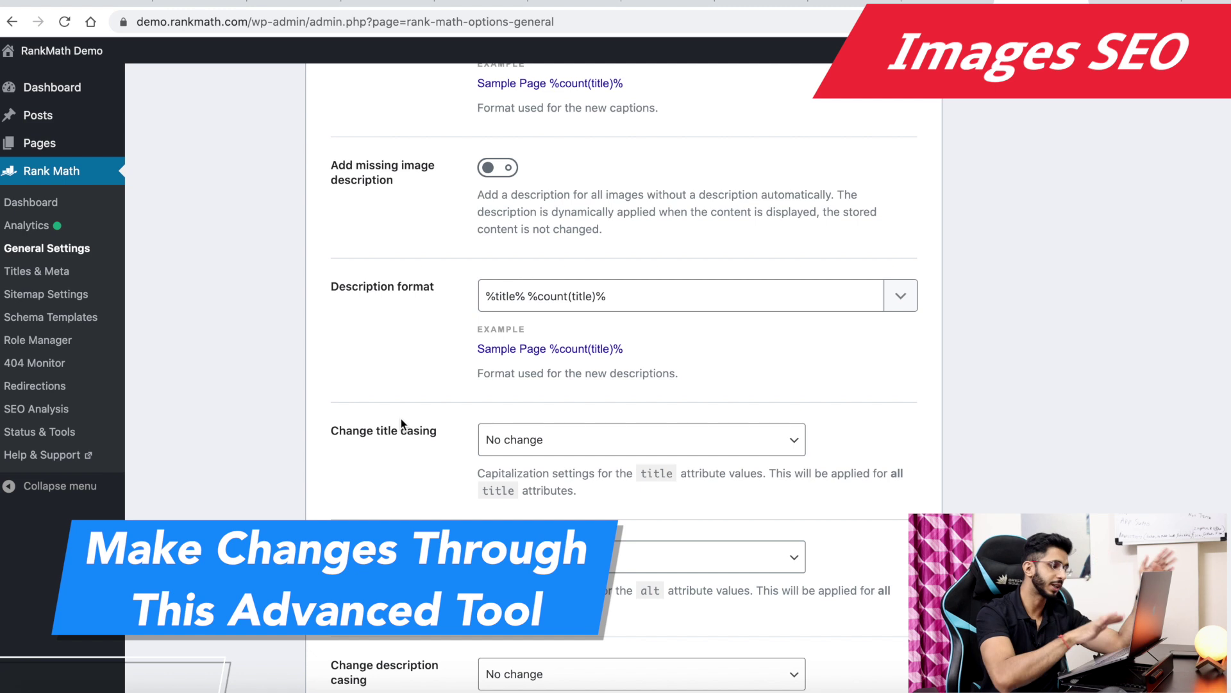
pyautogui.scroll(-5, 401, 420)
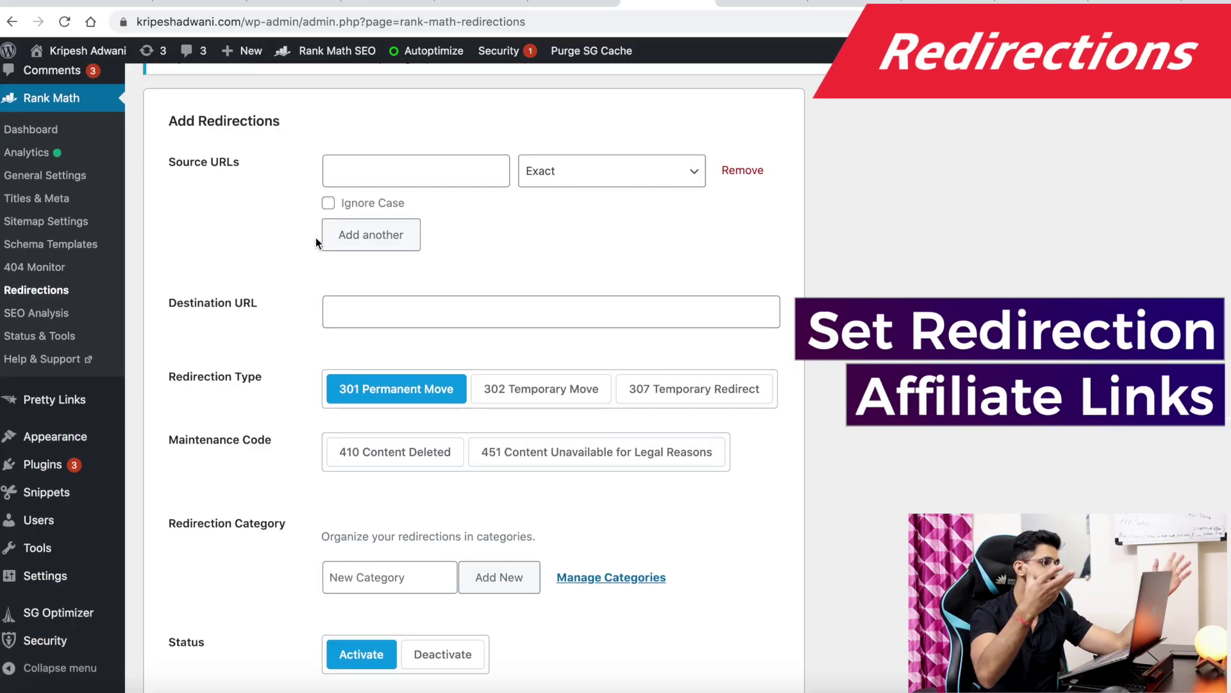
# View the Add Redirections form with its source URLs, destination URL, redirection type, maintenance code, category and status options.
pyautogui.click(415, 314)
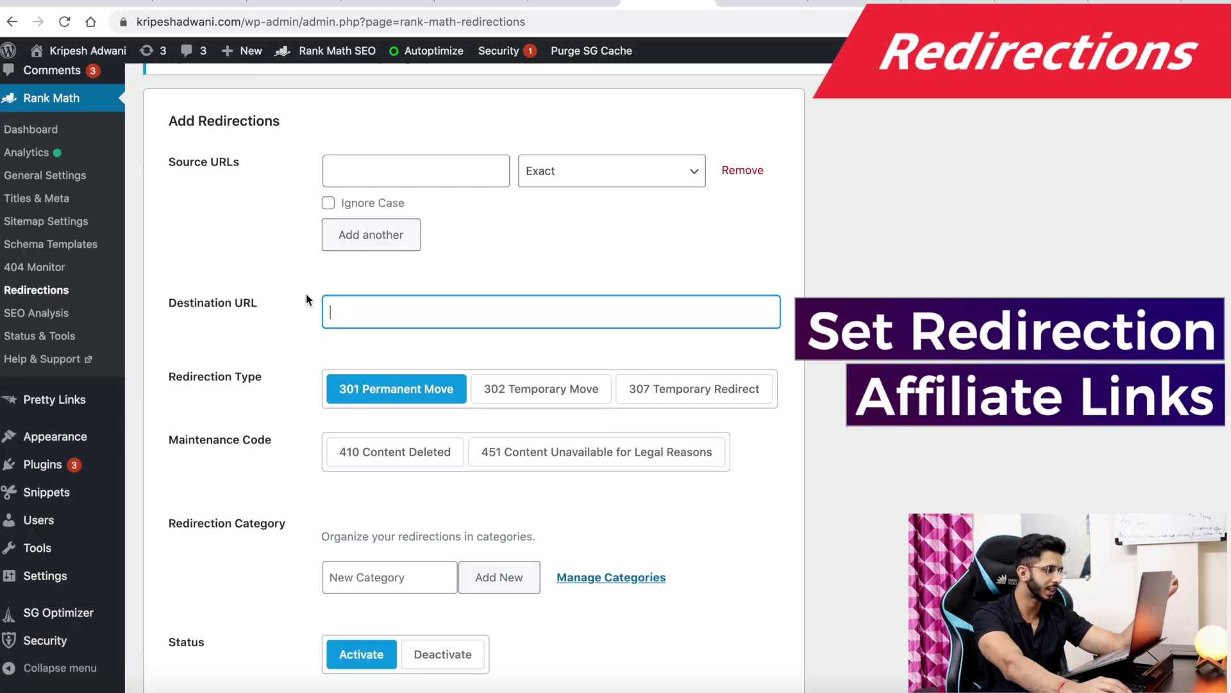
pyautogui.scroll(-2, 295, 320)
pyautogui.scroll(-2, 276, 348)
pyautogui.scroll(5, 276, 440)
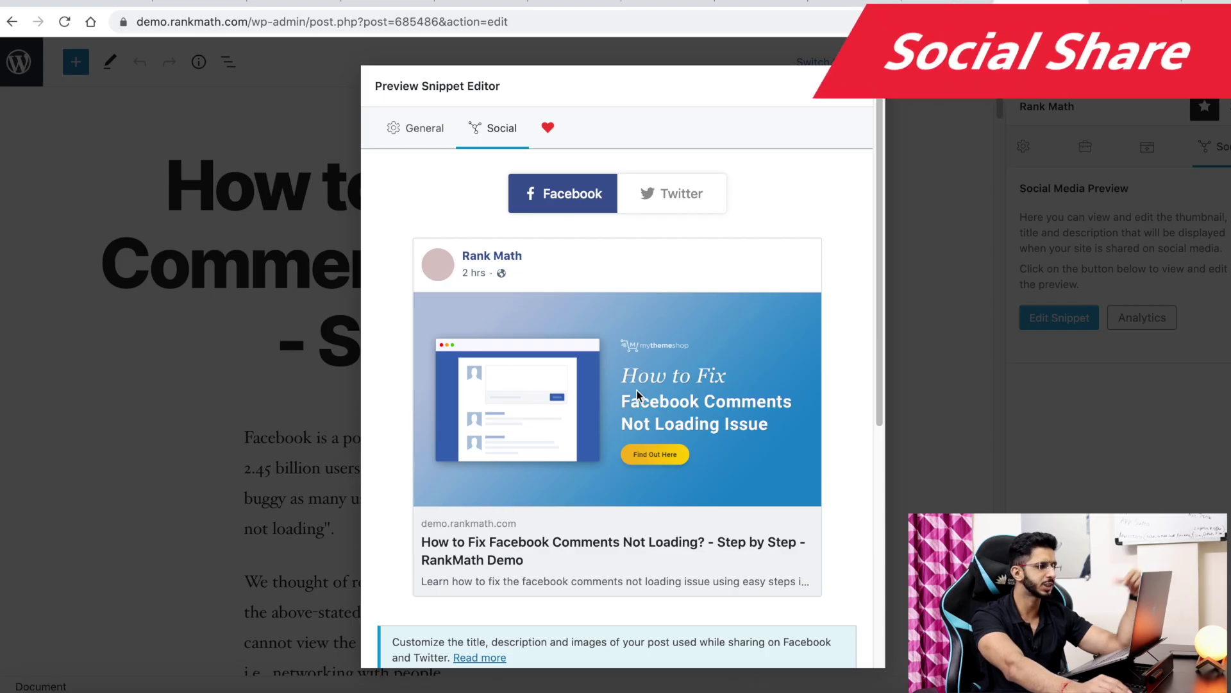
# Review the Facebook preview and the image and customization options in the post's social snippet editor.
pyautogui.scroll(-6, 637, 390)
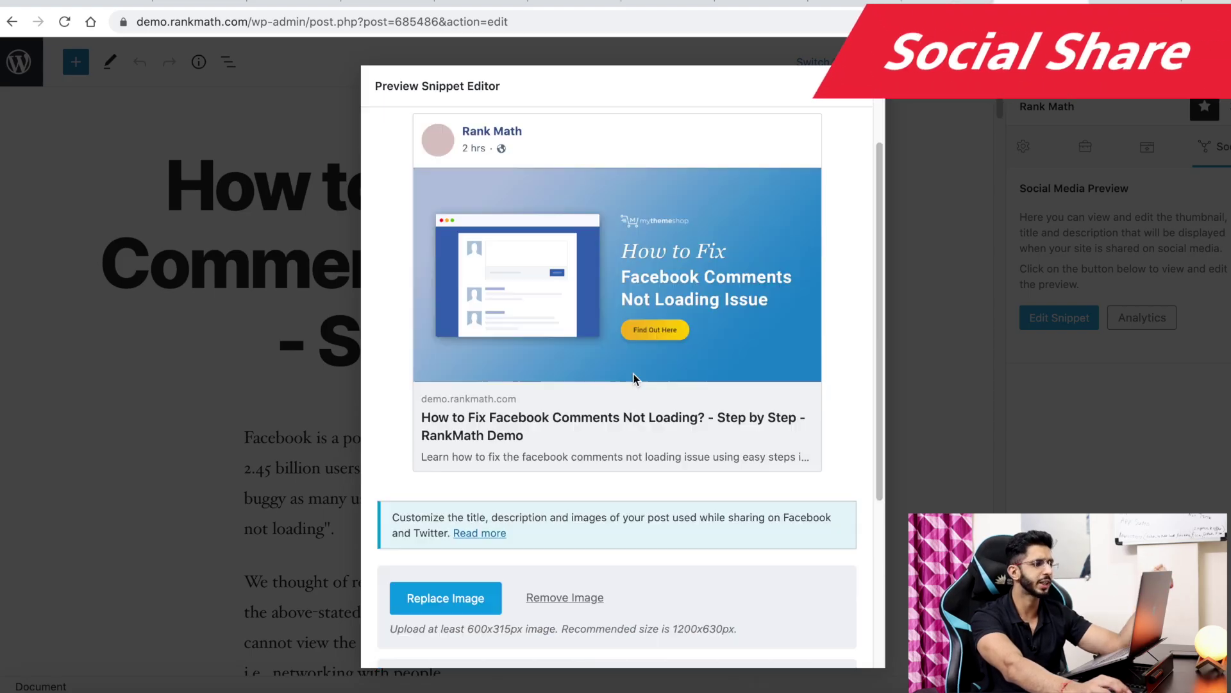
pyautogui.click(405, 633)
pyautogui.scroll(-2, 404, 633)
pyautogui.click(434, 570)
pyautogui.click(434, 560)
pyautogui.scroll(8, 610, 386)
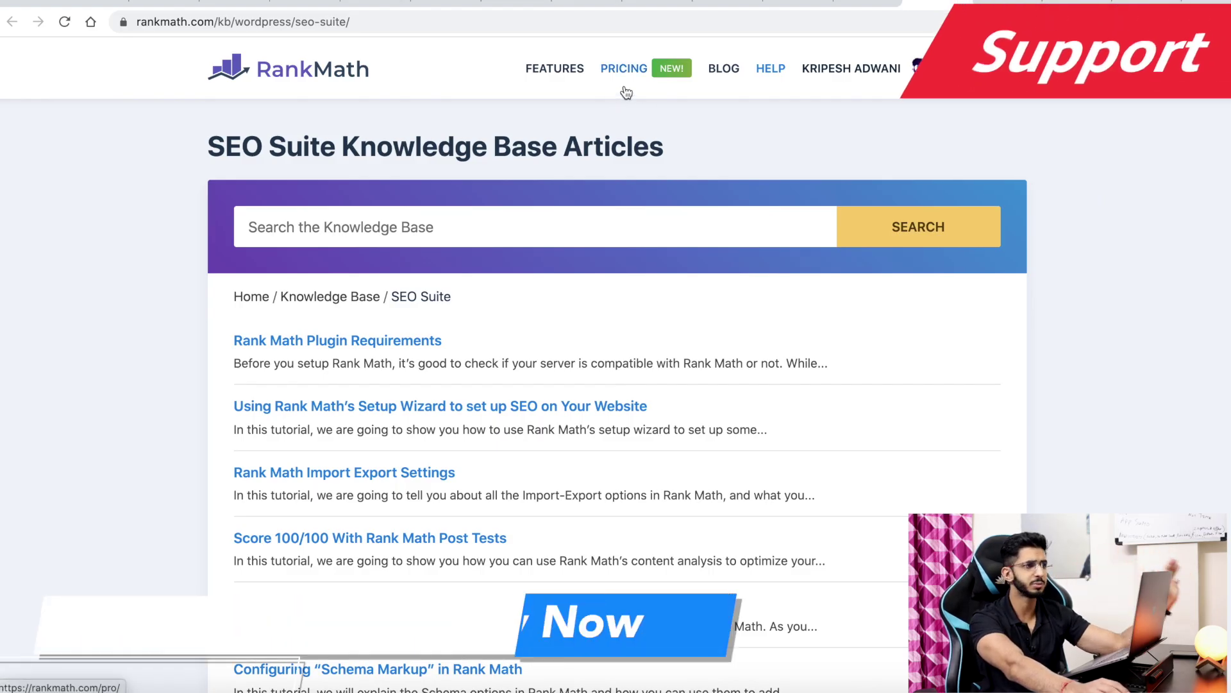
# Look through the SEO Suite knowledge base articles, the Rank Math support forum sections and the Rank Math SEO Plugin Facebook group.
pyautogui.scroll(-2, 338, 333)
pyautogui.scroll(2, 255, 269)
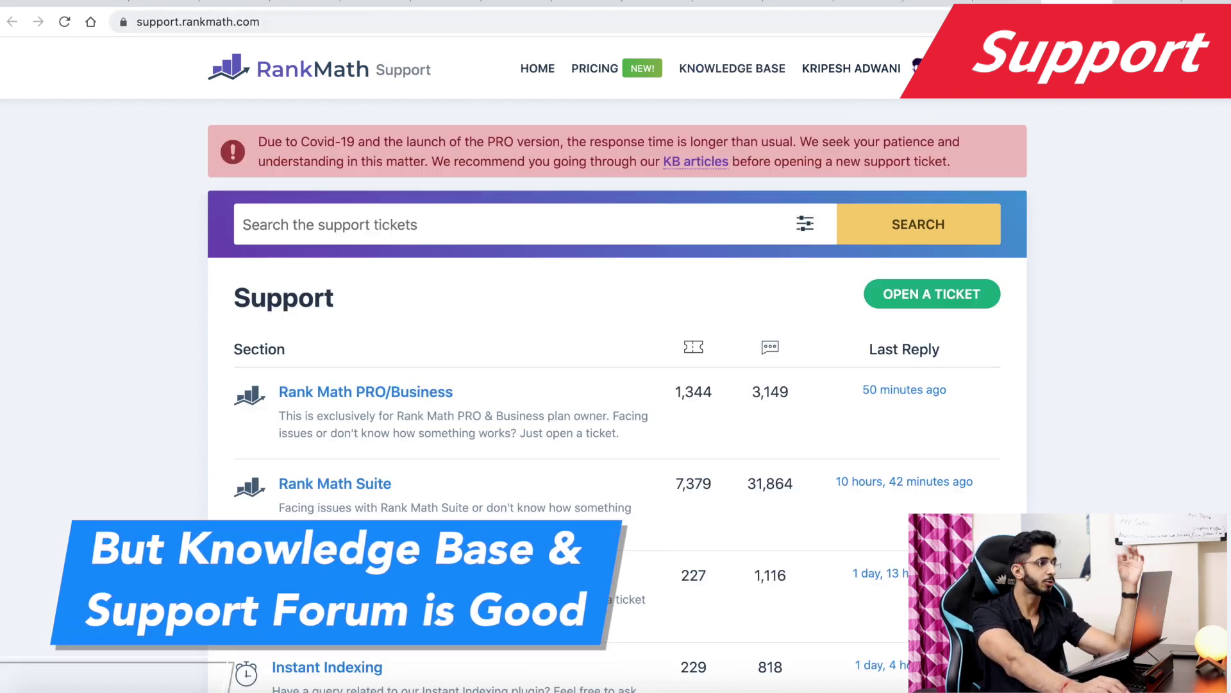
pyautogui.scroll(-5, 121, 326)
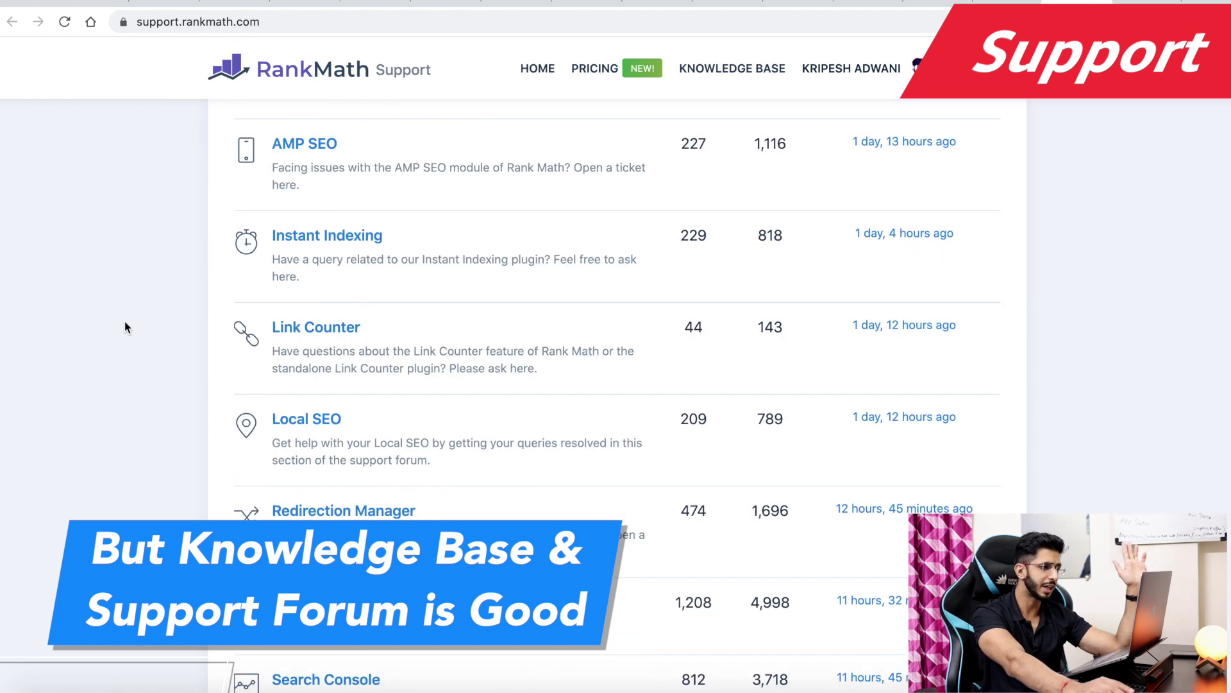
pyautogui.scroll(5, 128, 326)
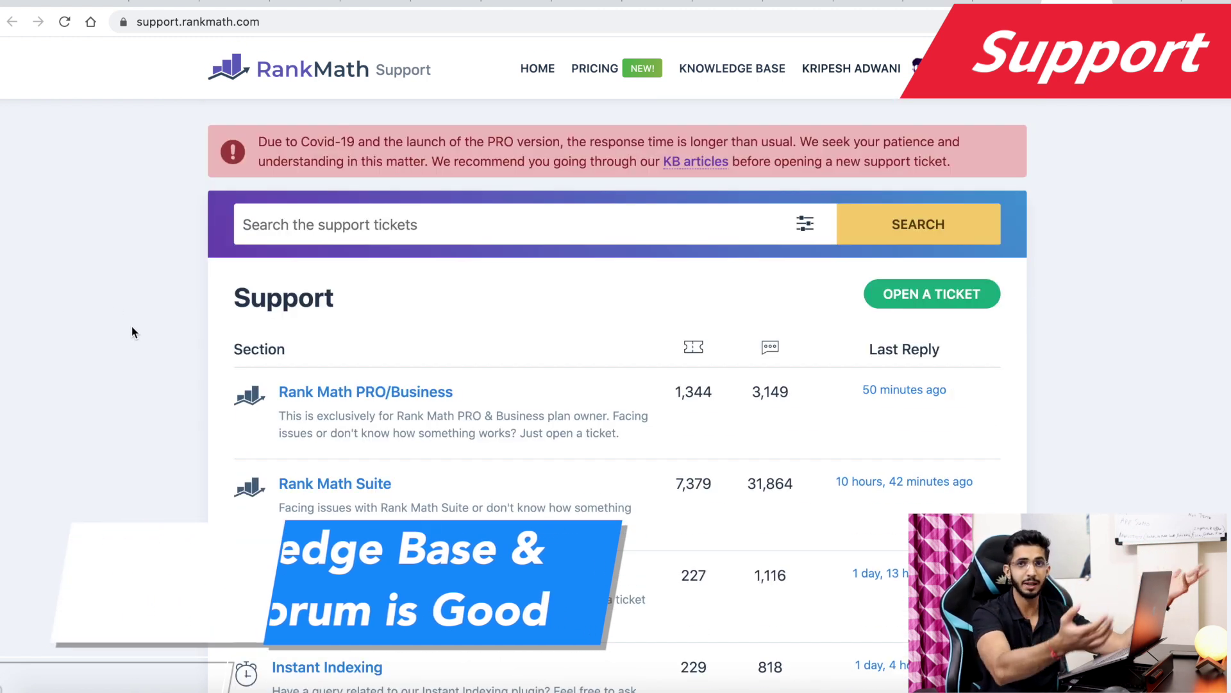
pyautogui.click(1139, 3)
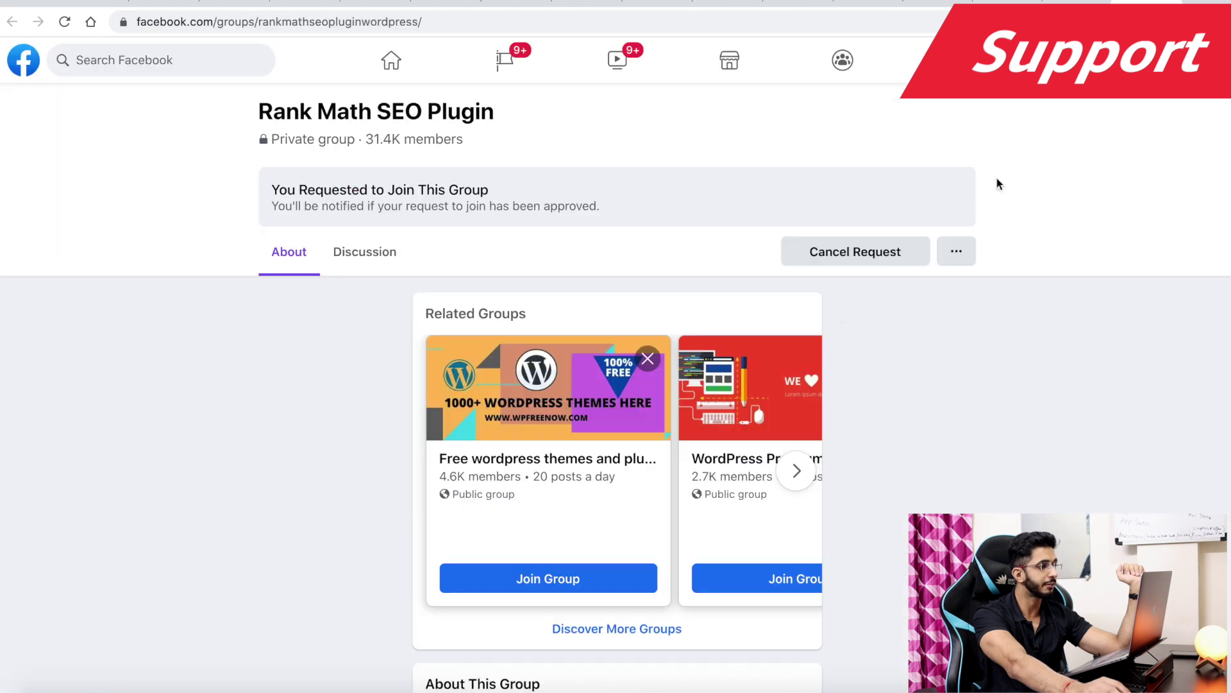
pyautogui.scroll(2, 423, 243)
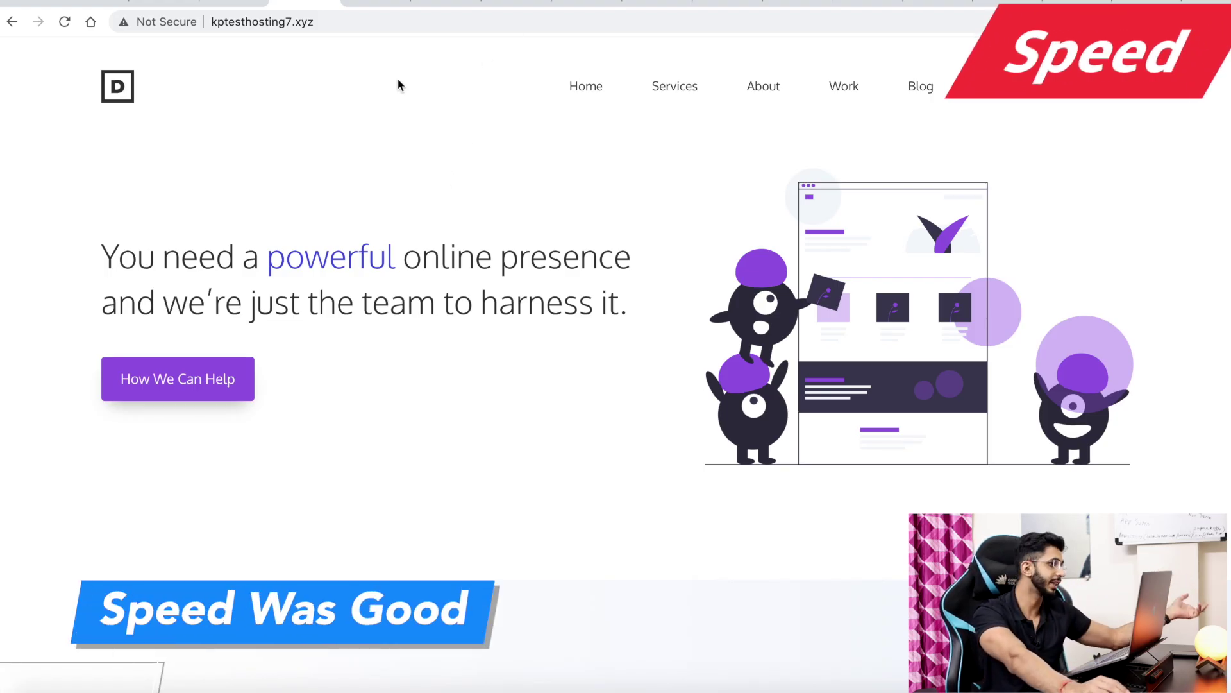
# Look over the "WP Review tool" post in the editor and the home page of the test site kptesthosting7.xyz.
pyautogui.click(236, 2)
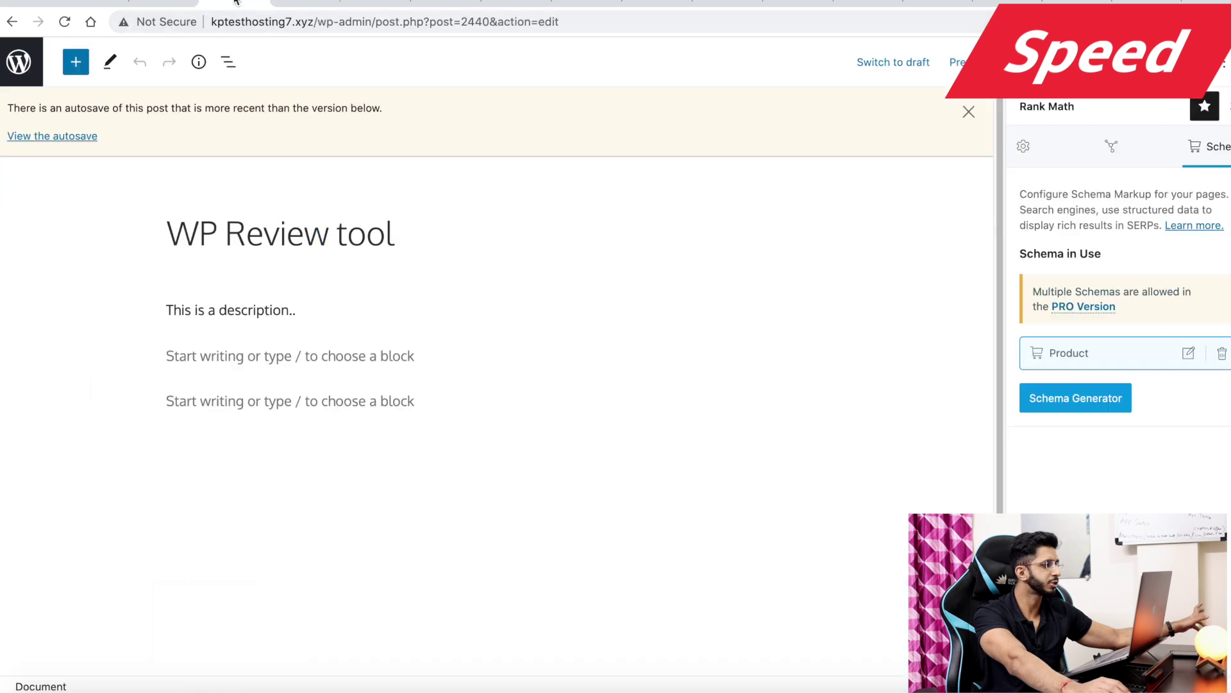
pyautogui.click(206, 3)
pyautogui.click(295, 2)
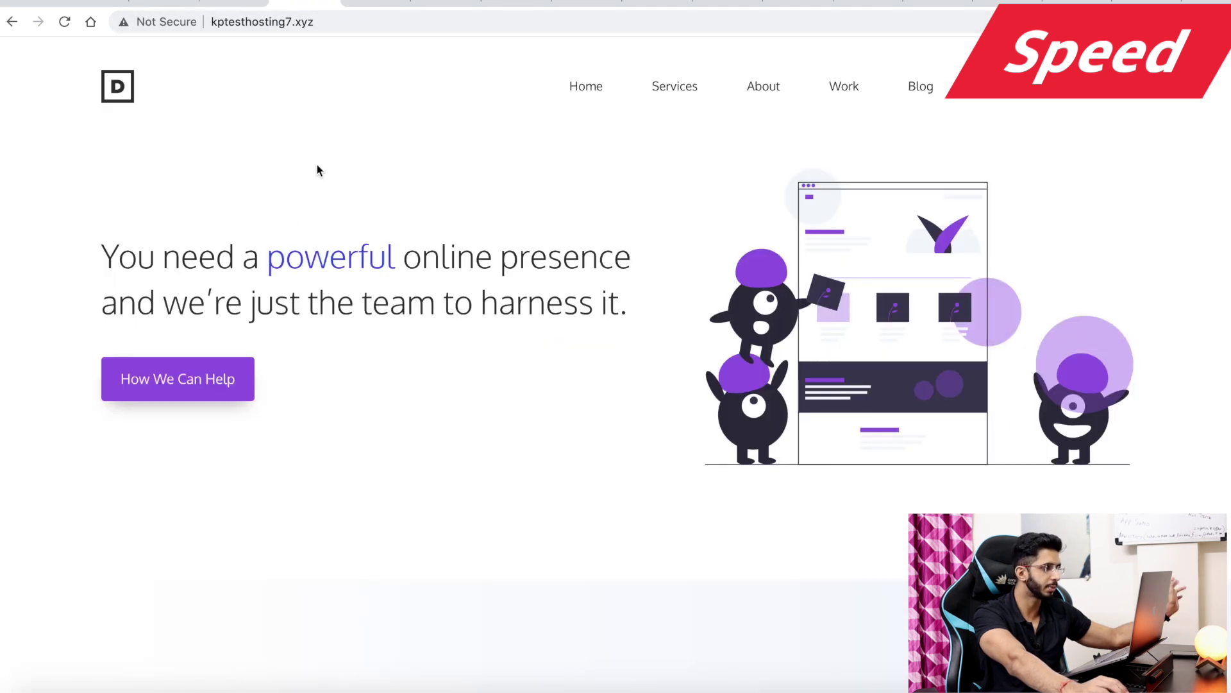
pyautogui.click(228, 25)
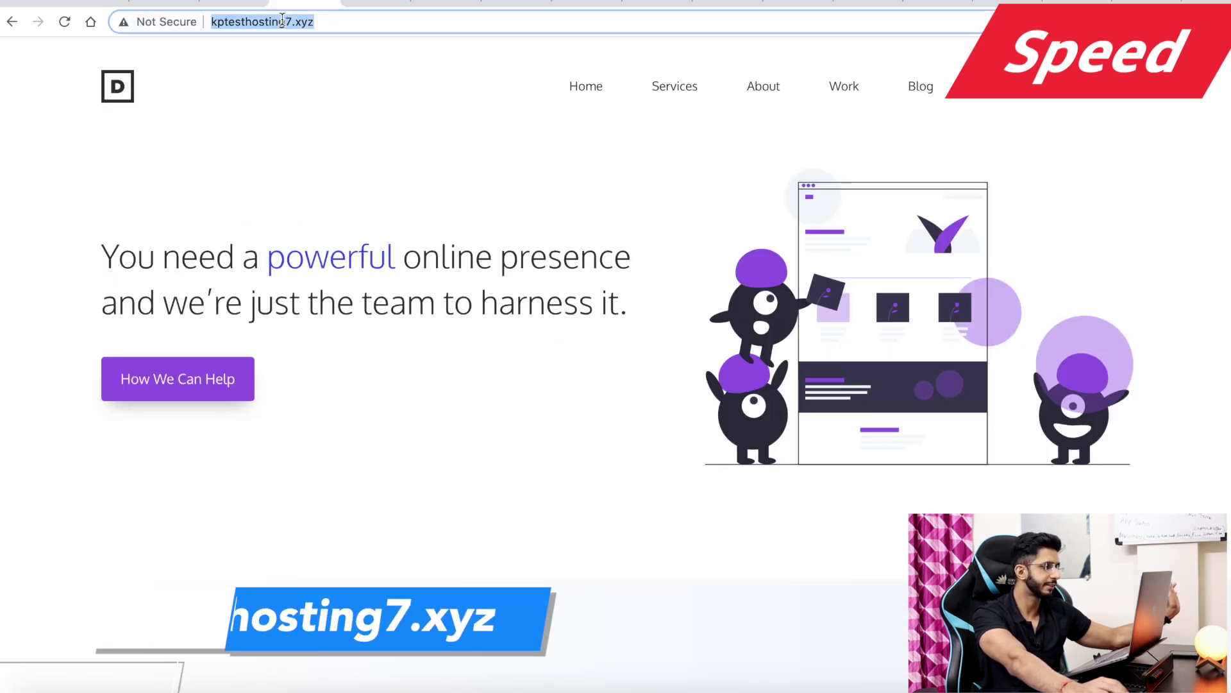
pyautogui.scroll(-5, 353, 350)
pyautogui.scroll(5, 490, 281)
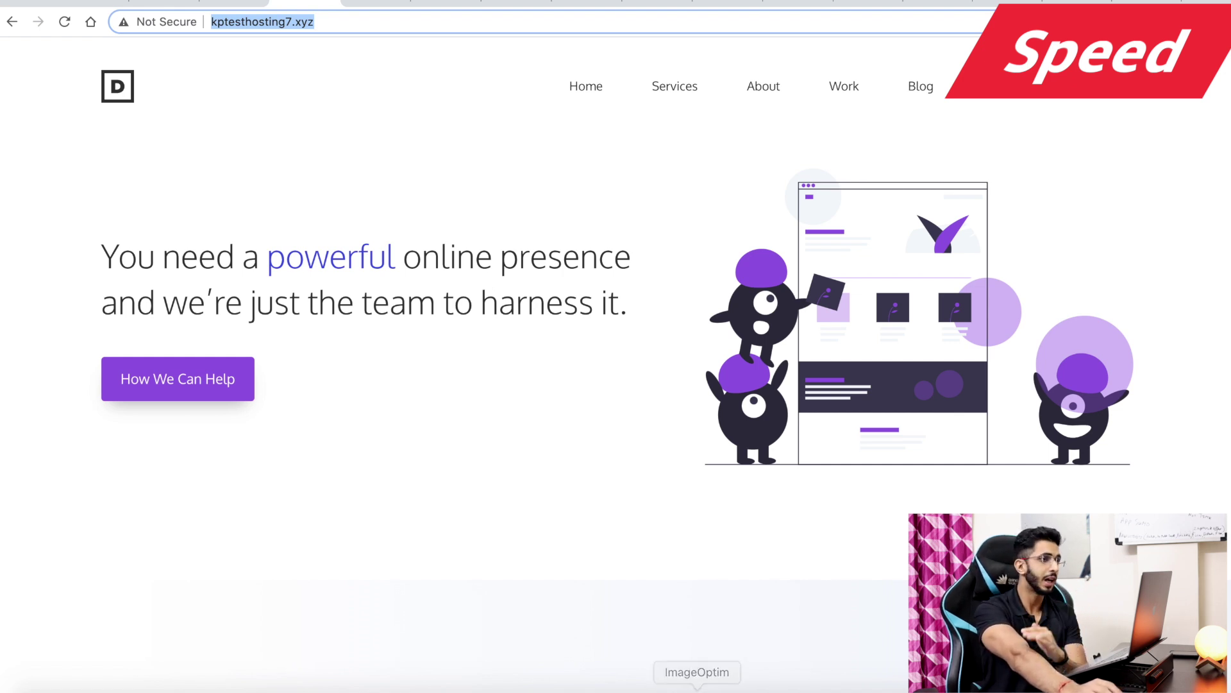
# Return to the demo post, close its Preview Snippet Editor and leave the editor for the Posts list.
pyautogui.click(855, 5)
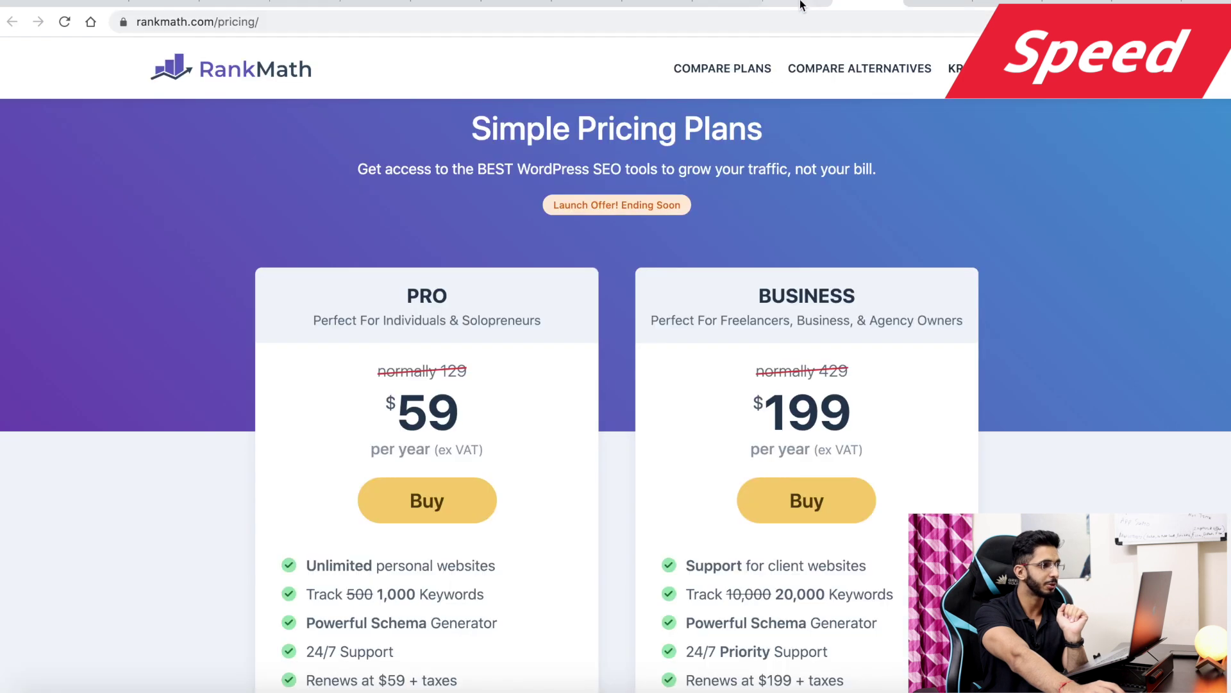
pyautogui.click(794, 3)
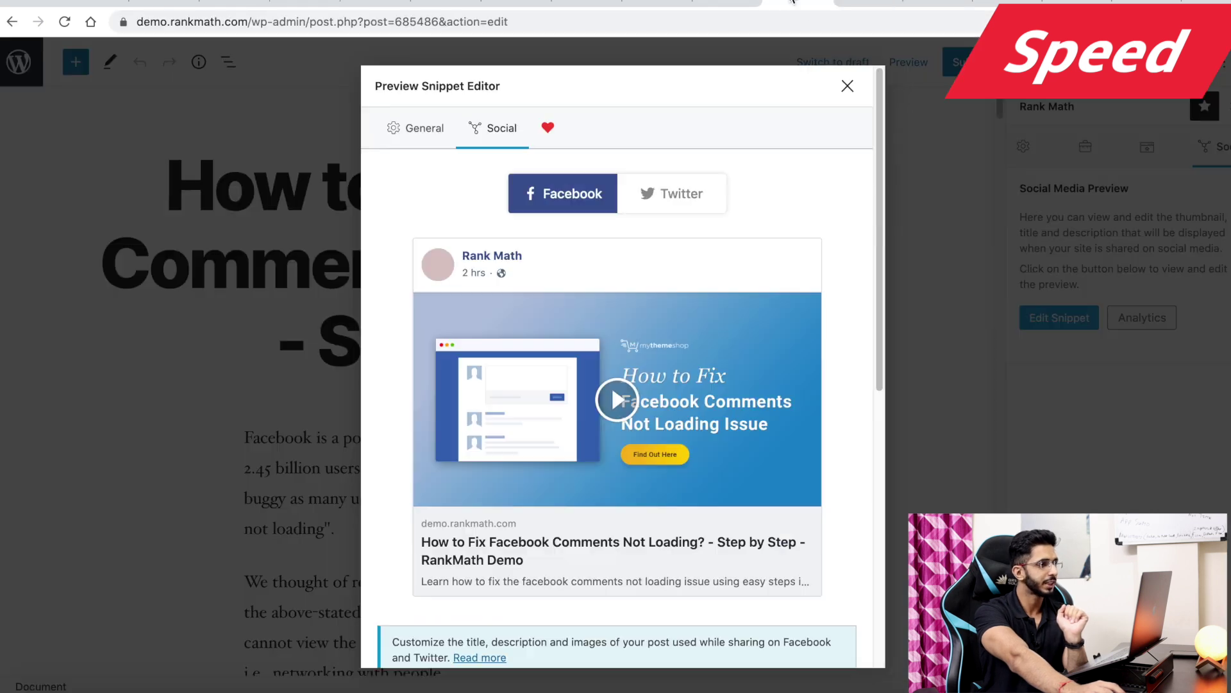
pyautogui.click(847, 87)
pyautogui.click(18, 61)
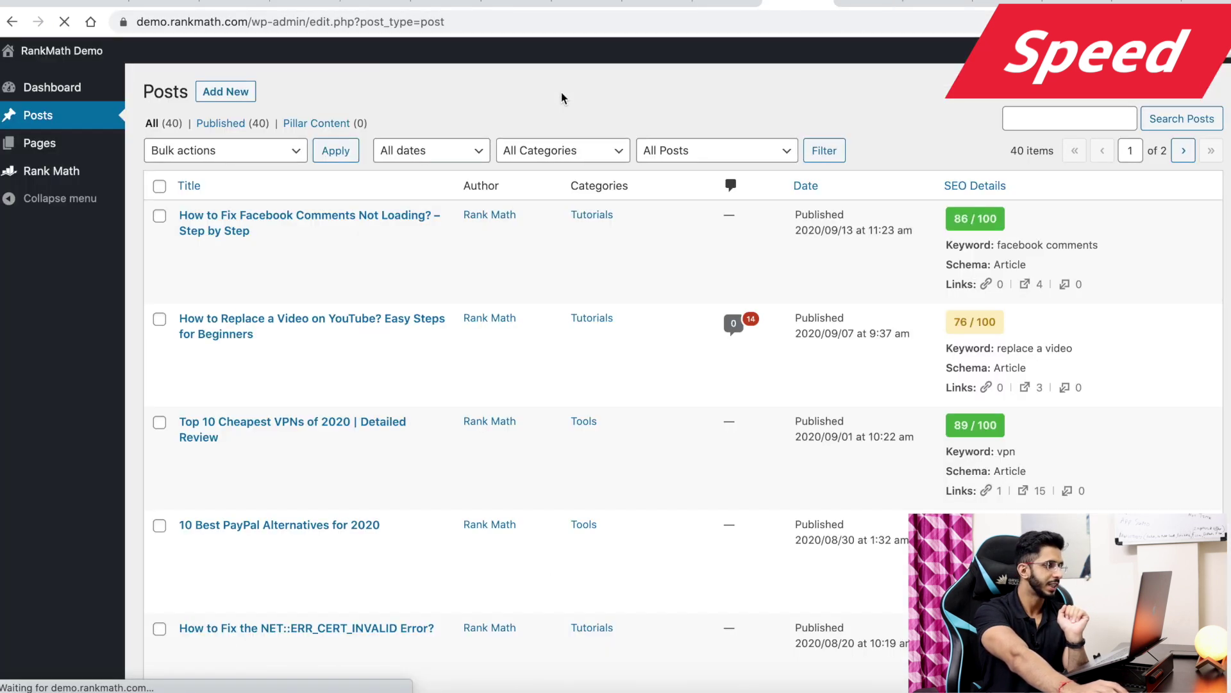
# Open the Rank Math dashboard's Modules page and view the modules that can be switched on or off.
pyautogui.moveTo(38, 171)
pyautogui.click(136, 169)
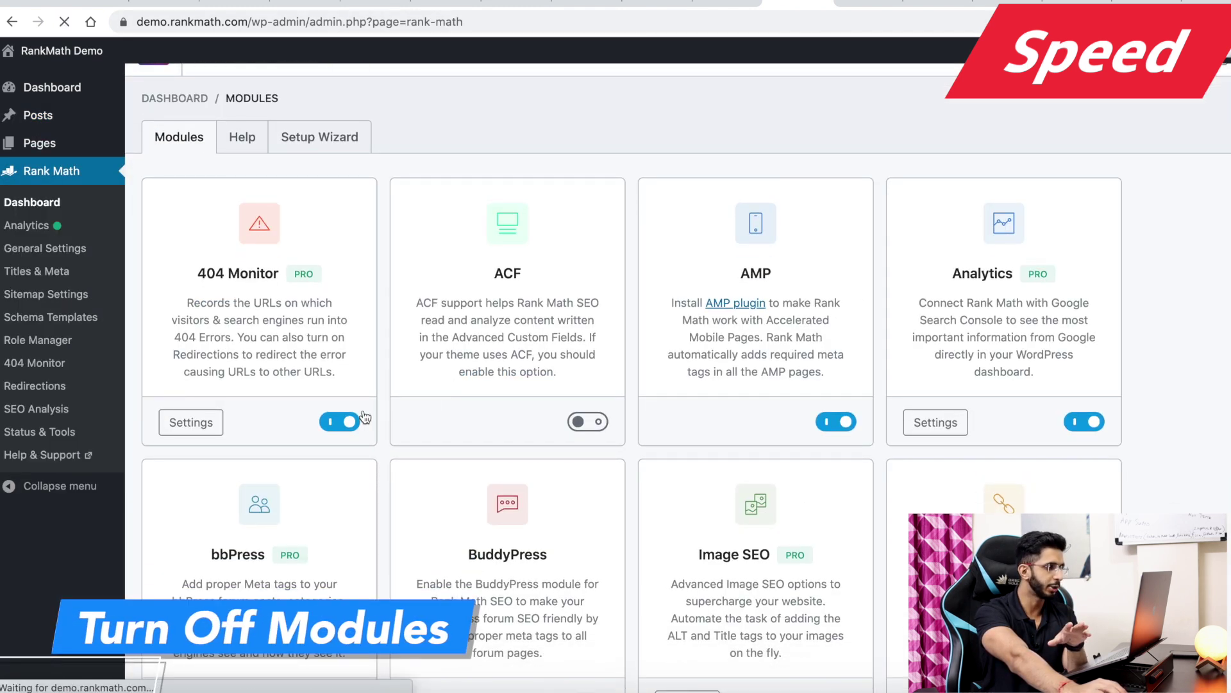
pyautogui.scroll(-1, 243, 358)
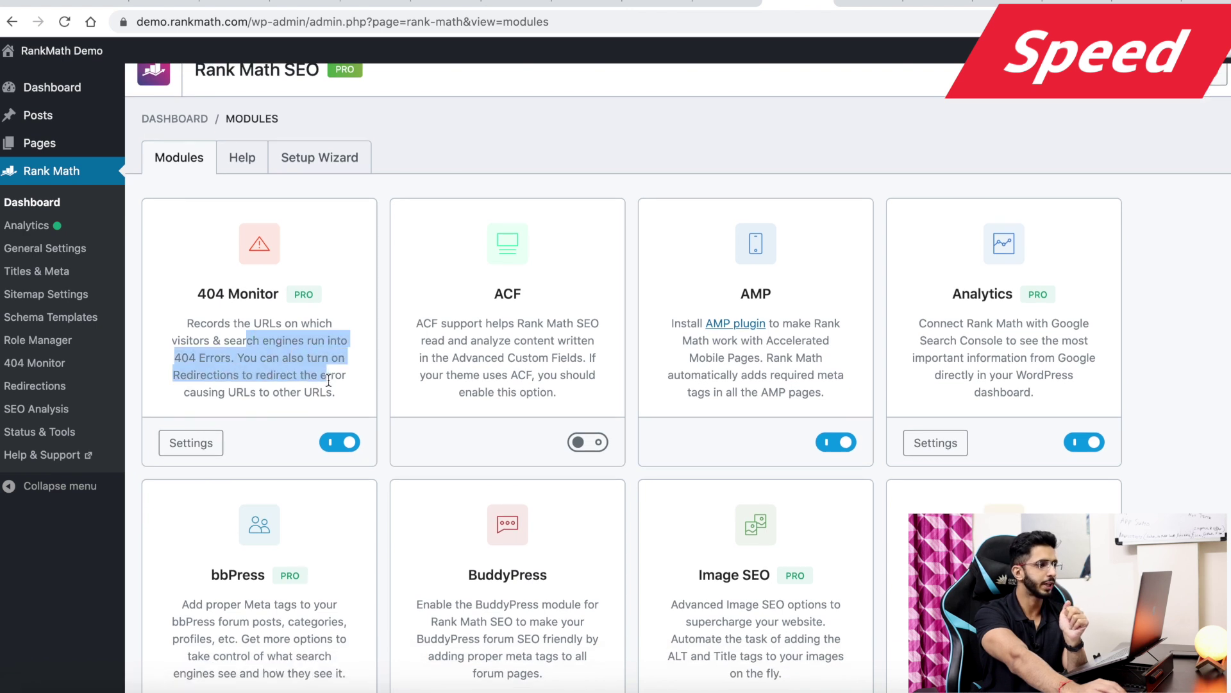
# Look through the remaining module cards on the Modules page, down to Google Web Stories and WooCommerce.
pyautogui.scroll(-15, 331, 381)
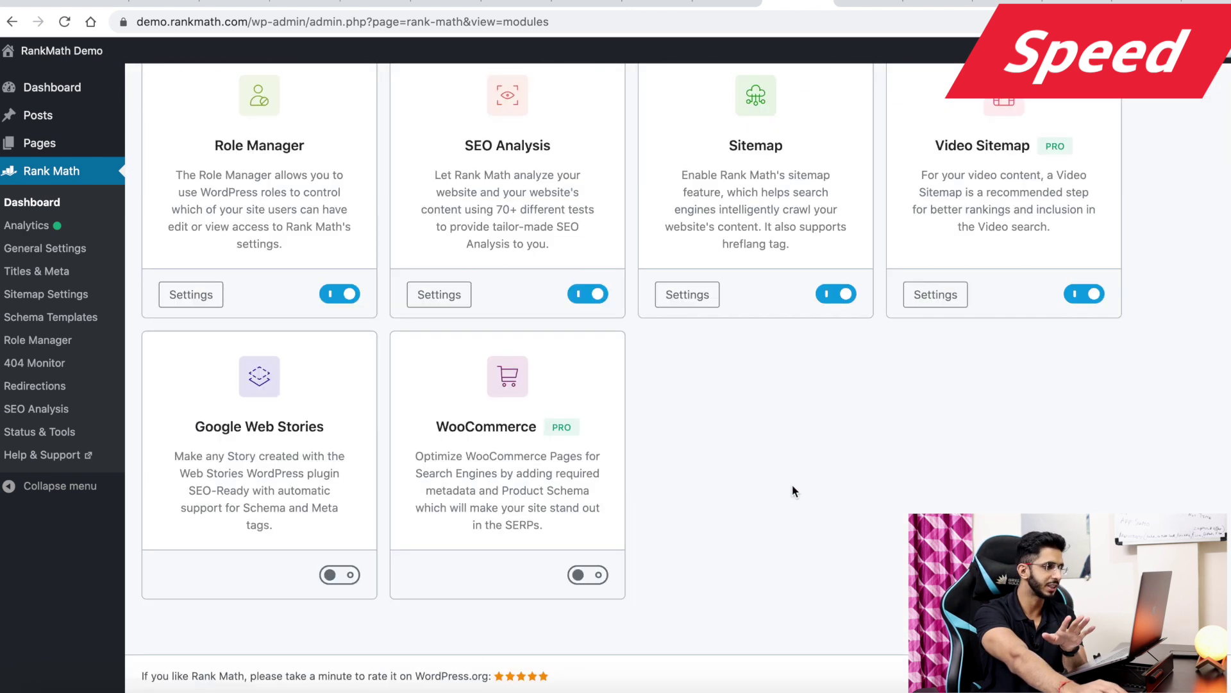
pyautogui.scroll(-1, 705, 459)
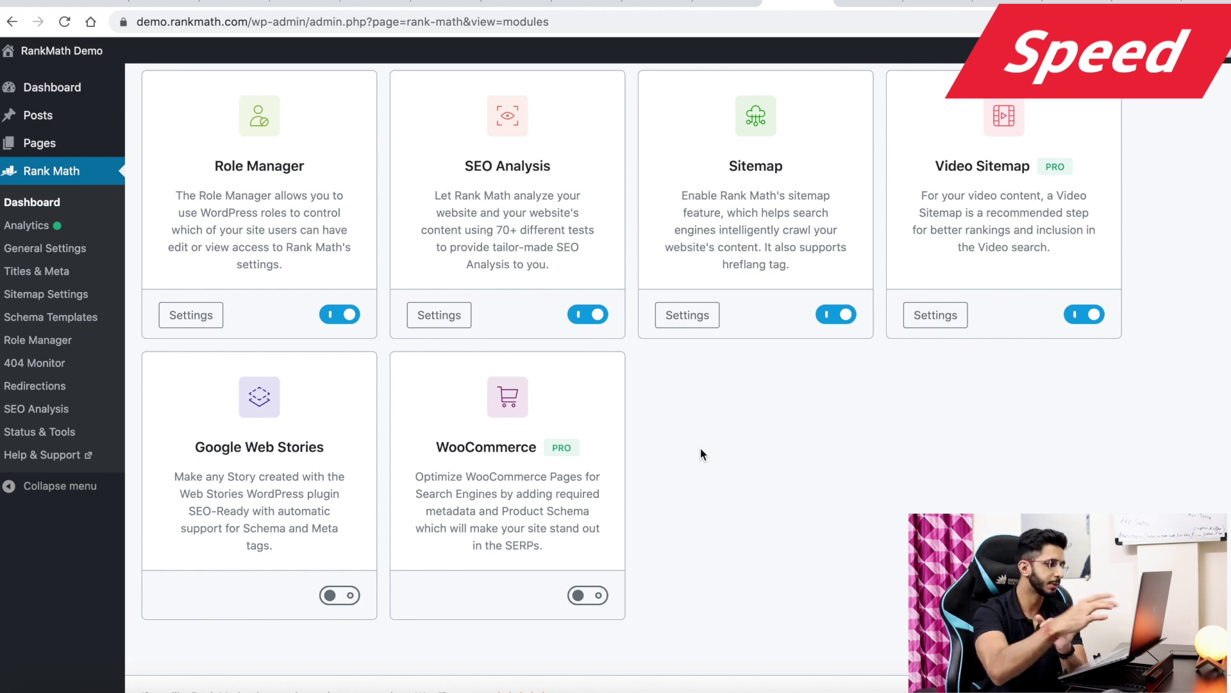
pyautogui.scroll(5, 607, 377)
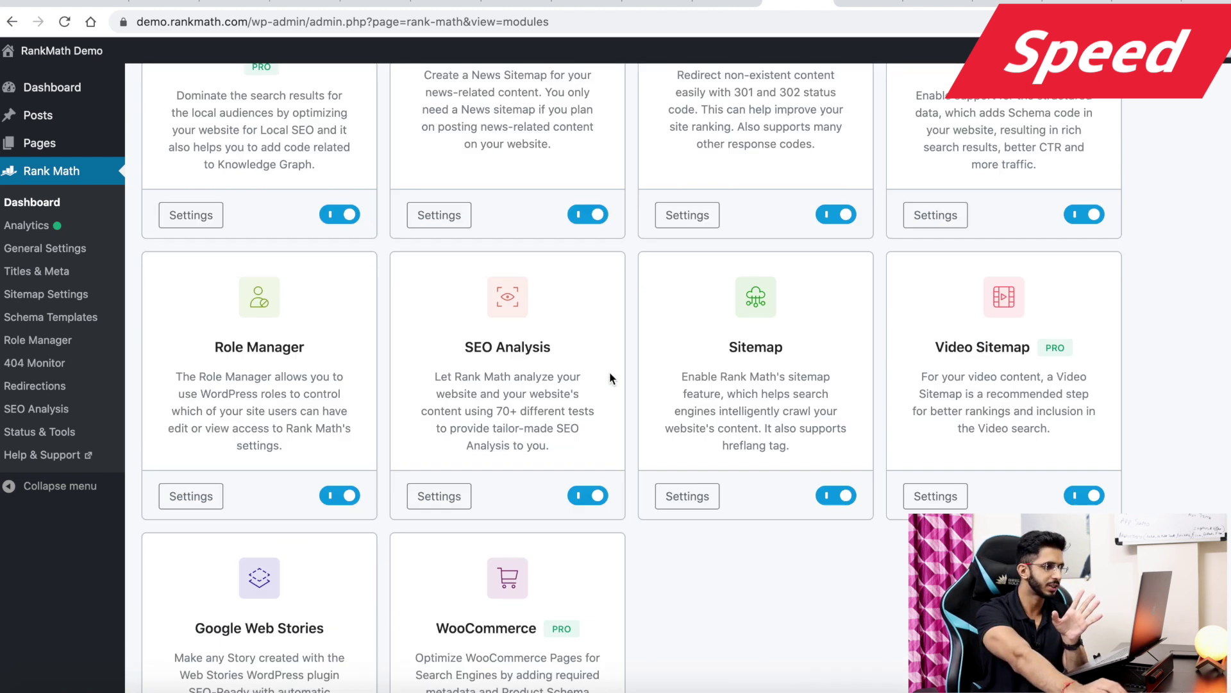
pyautogui.scroll(3, 622, 231)
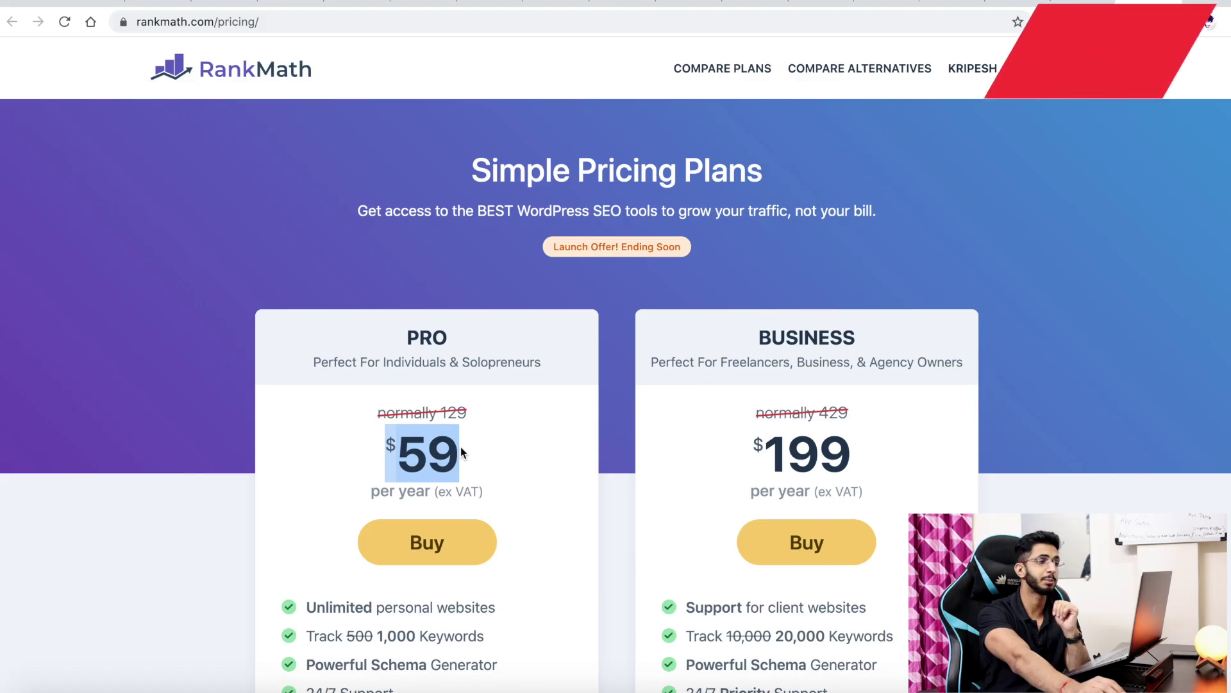
# Compare the PRO and BUSINESS plans on the Rank Math pricing page, including price, keyword tracking and website allowances.
pyautogui.scroll(-1, 486, 560)
pyautogui.moveTo(520, 585)
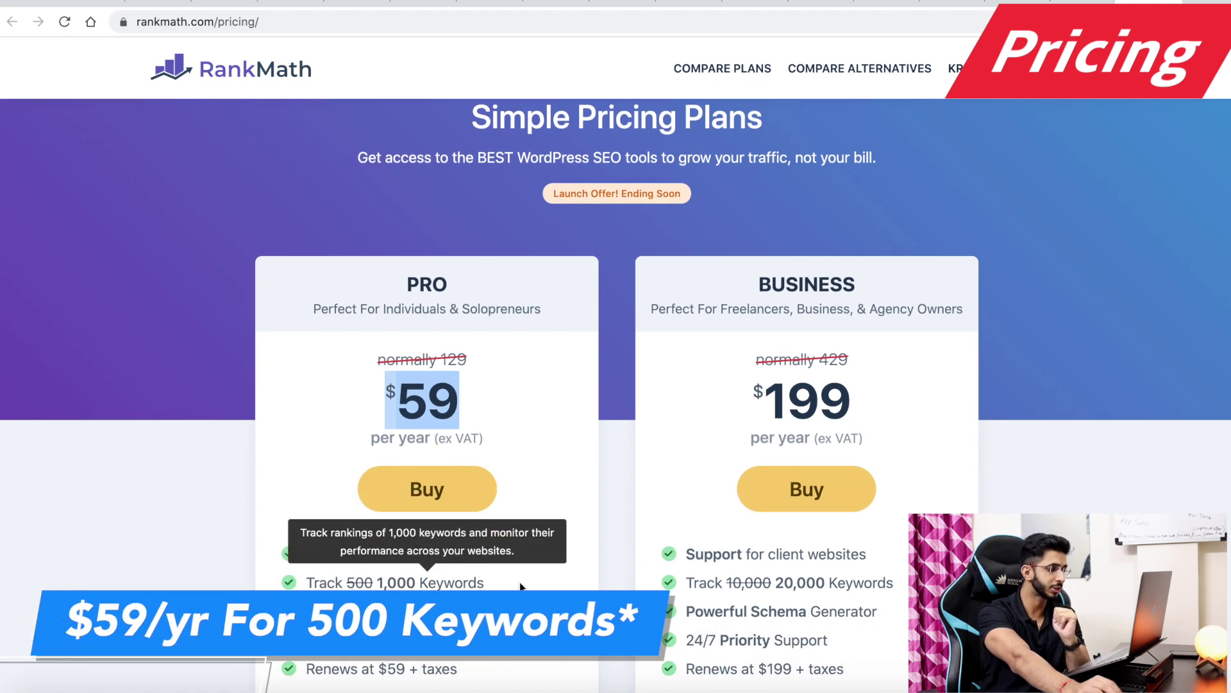
pyautogui.scroll(-1, 336, 576)
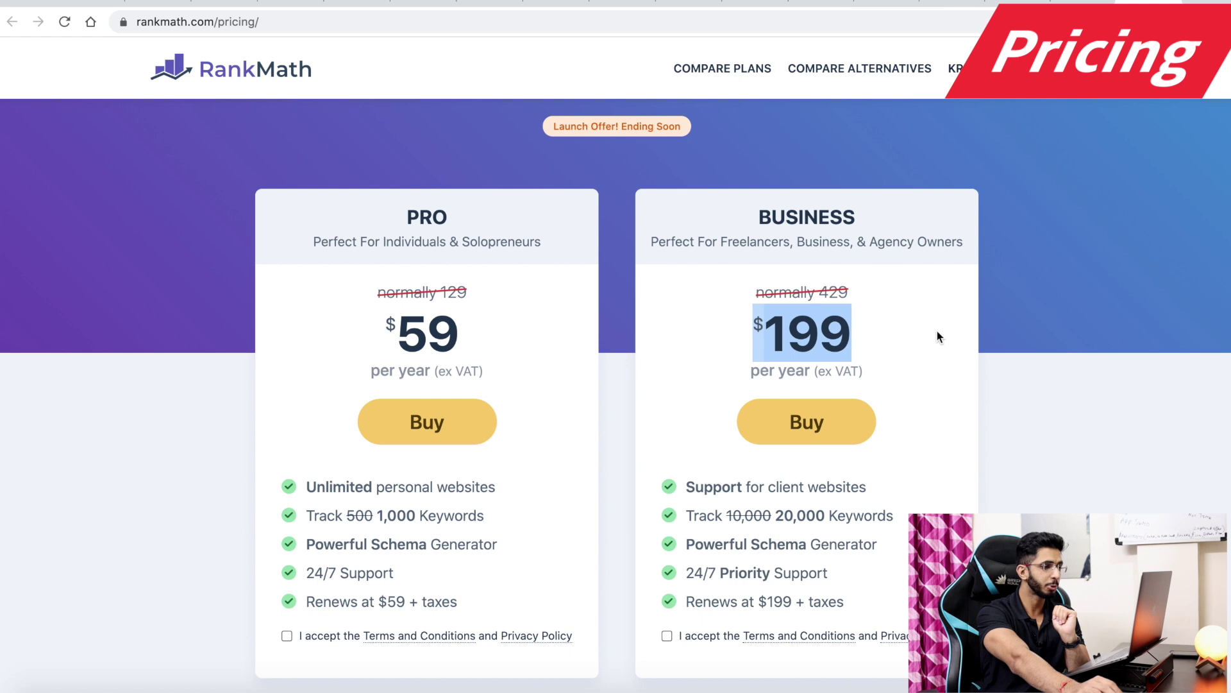
pyautogui.moveTo(894, 517); pyautogui.dragTo(702, 519)
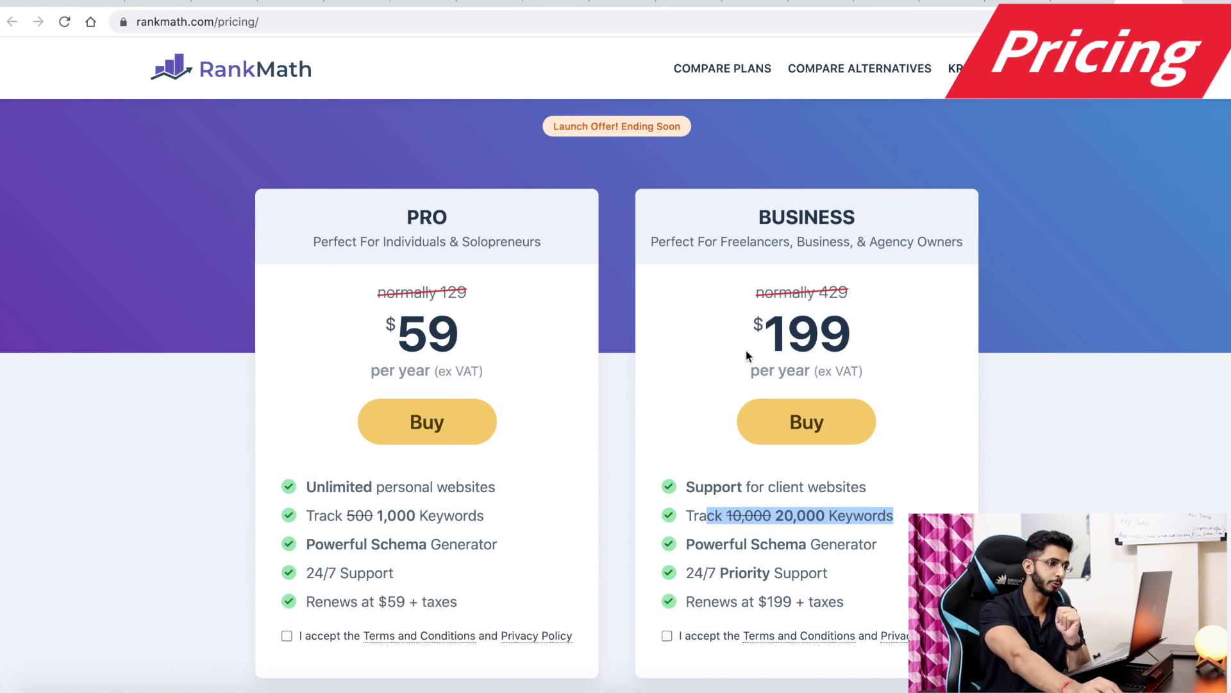
pyautogui.moveTo(901, 490); pyautogui.dragTo(696, 487)
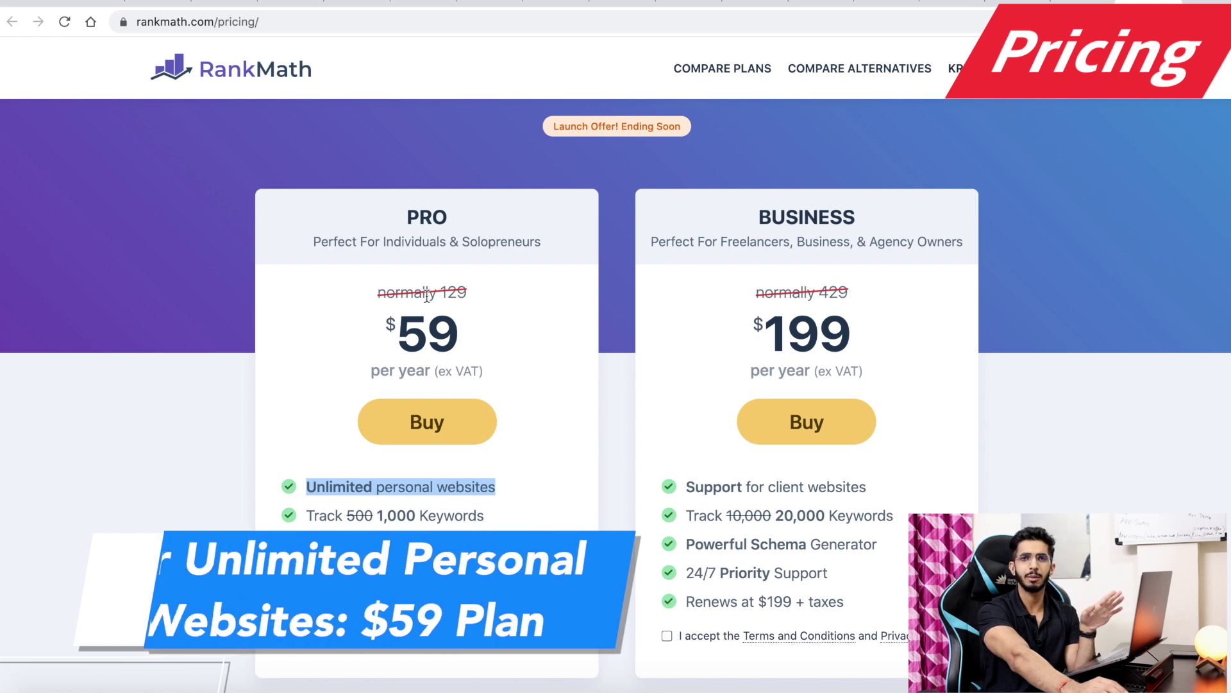
pyautogui.click(472, 321)
pyautogui.scroll(2, 609, 361)
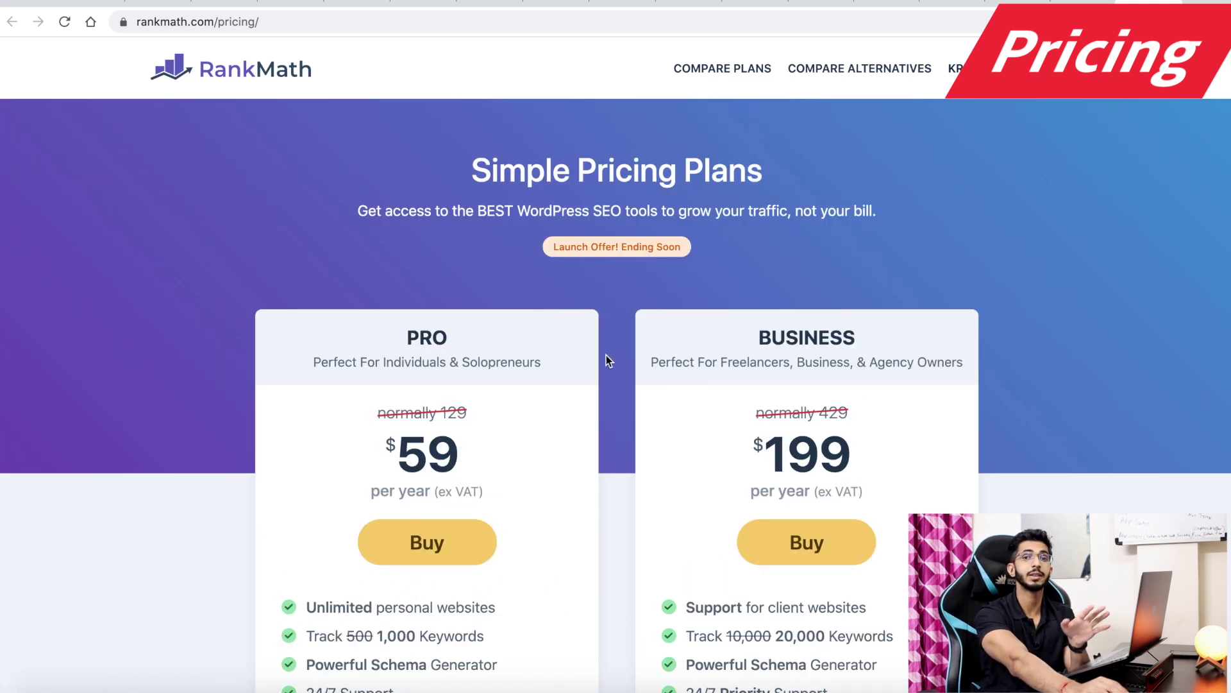